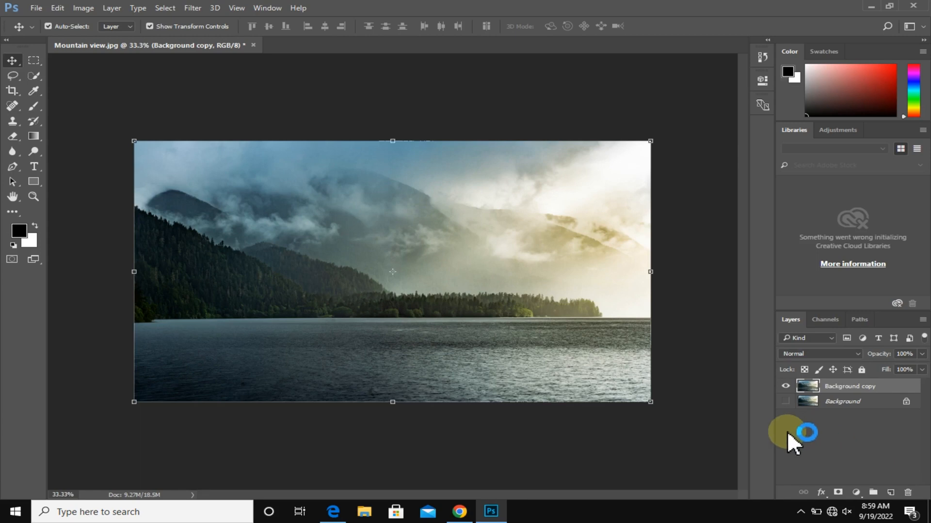
# Step: Add a new layer and make a wide, thin rectangular selection in the photo's lower-left corner
pyautogui.click(891, 493)
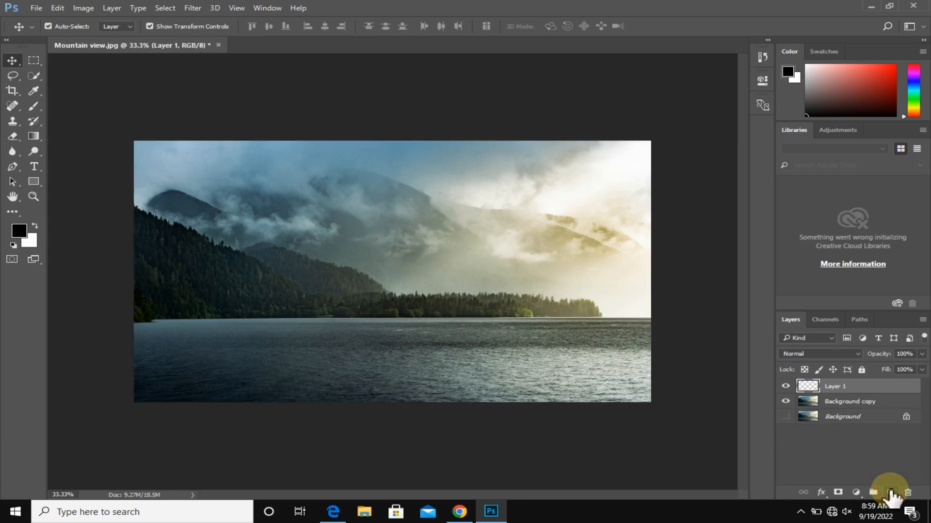
pyautogui.click(33, 60)
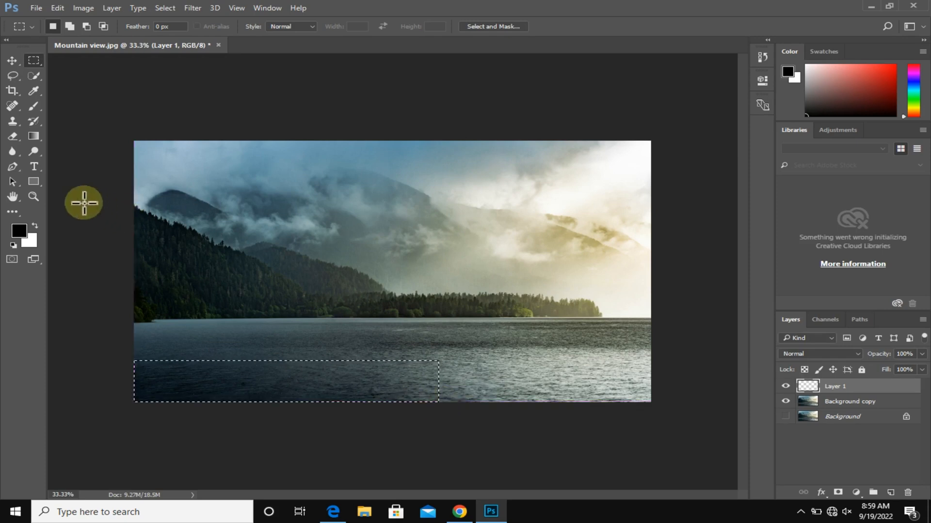
# Step: Fill the selected strip with a linear rainbow gradient running straight down from its upper edge to its lower edge
pyautogui.click(35, 137)
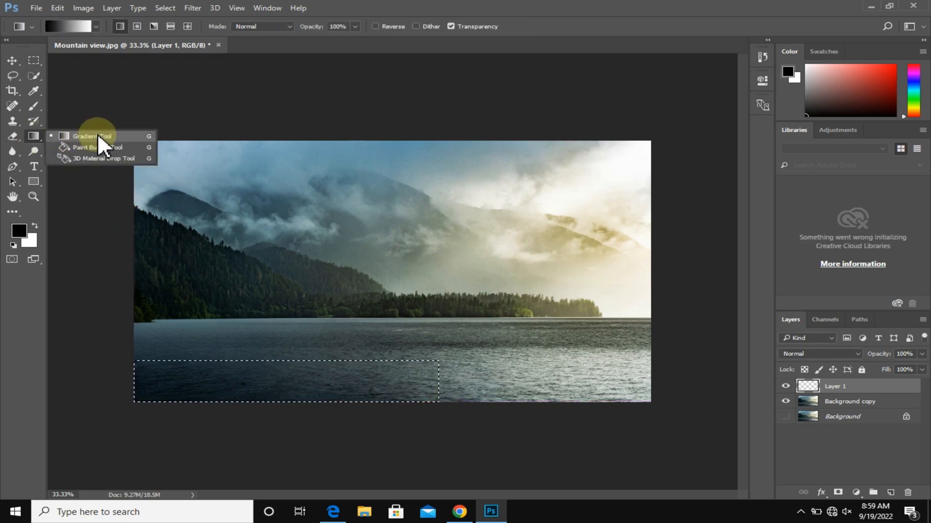
pyautogui.click(97, 134)
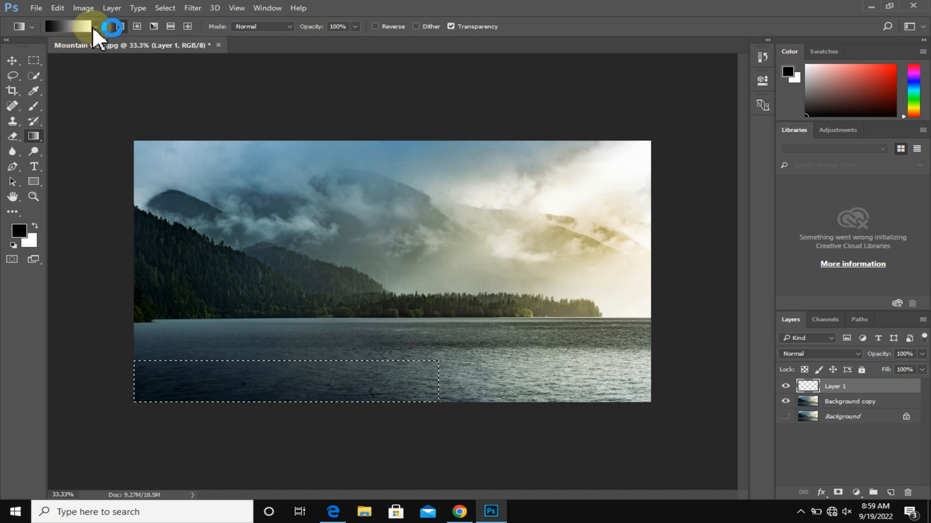
pyautogui.click(93, 27)
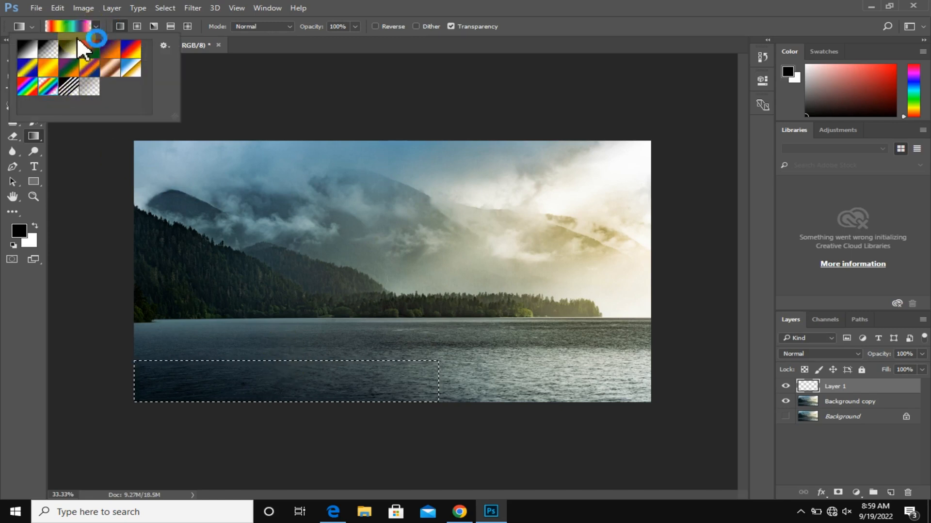
pyautogui.click(95, 26)
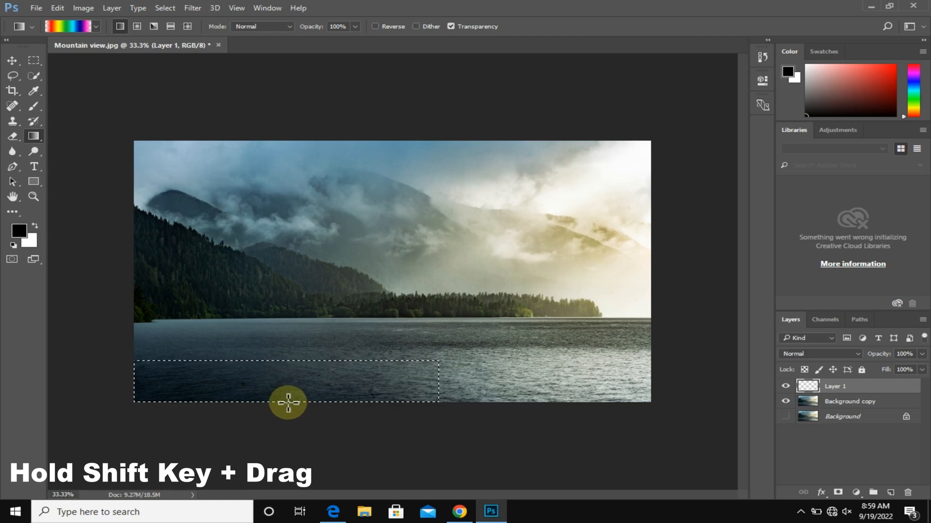
pyautogui.moveTo(288, 361); pyautogui.dragTo(288, 403)
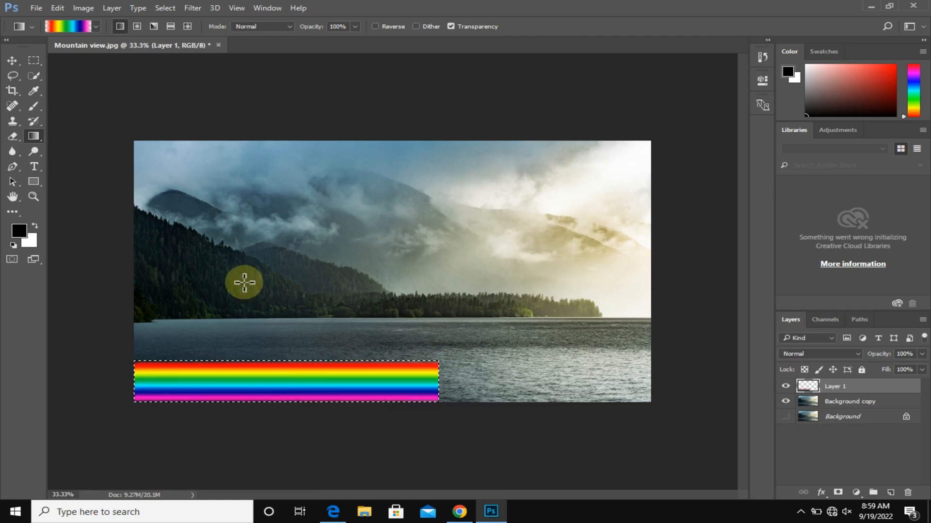
# Step: Move the rainbow strip to the horizontal centre of the photo's lower edge and deselect it
pyautogui.click(11, 60)
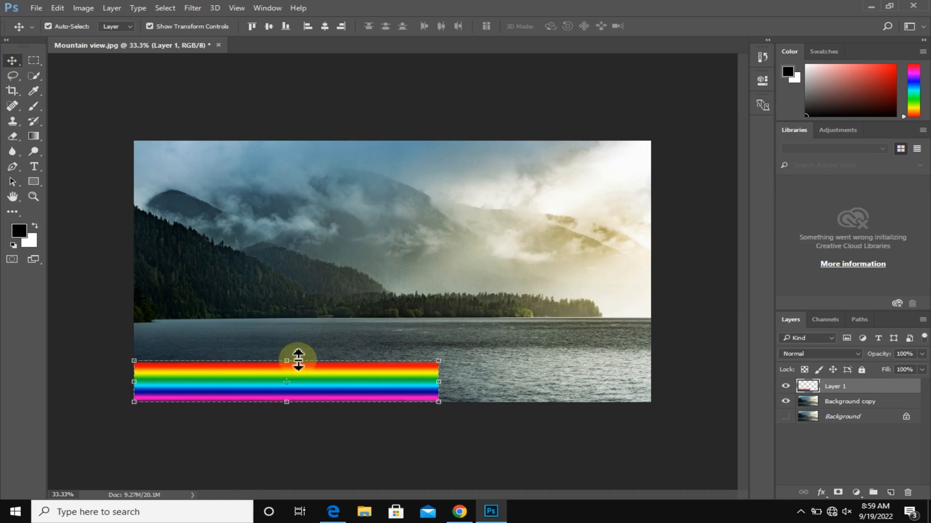
pyautogui.moveTo(326, 401); pyautogui.dragTo(431, 395)
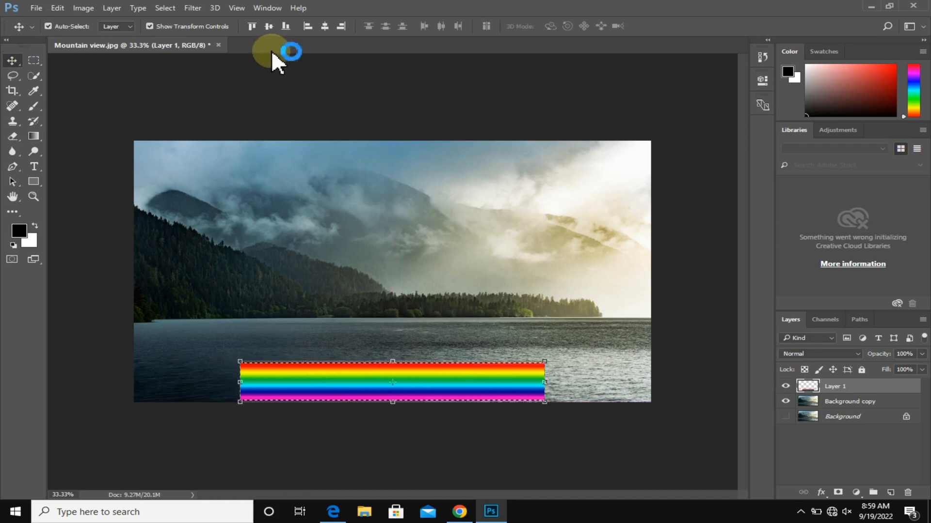
pyautogui.click(167, 7)
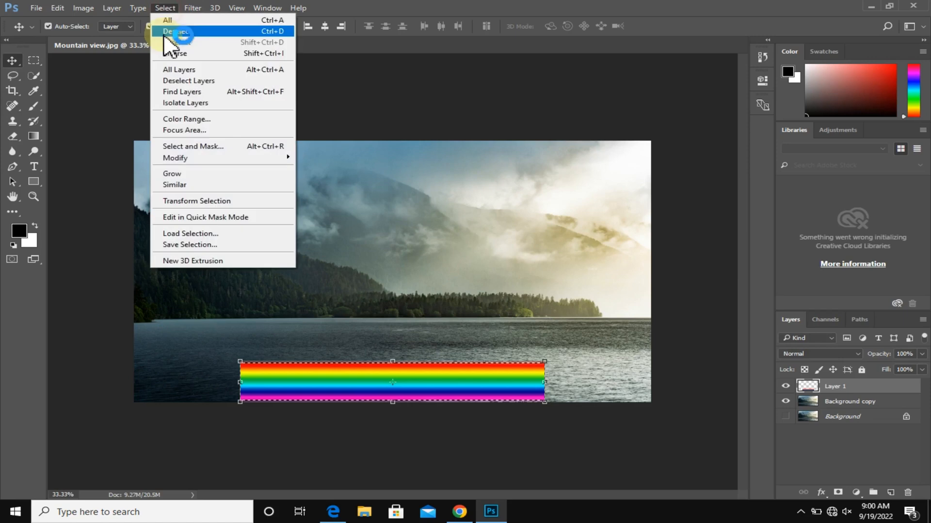
pyautogui.click(203, 32)
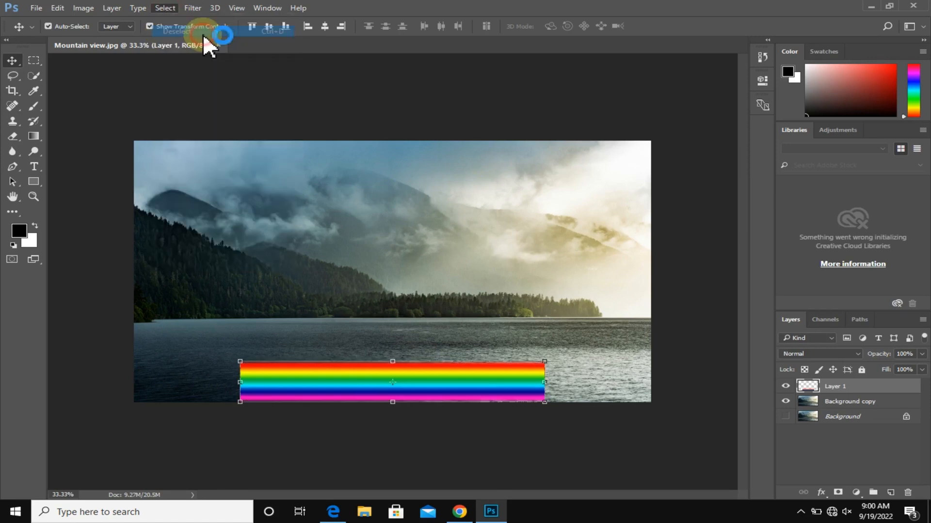
# Step: Select a nearly square area around the middle of the strip, invert the selection and cut off the strip's two ends
pyautogui.click(34, 62)
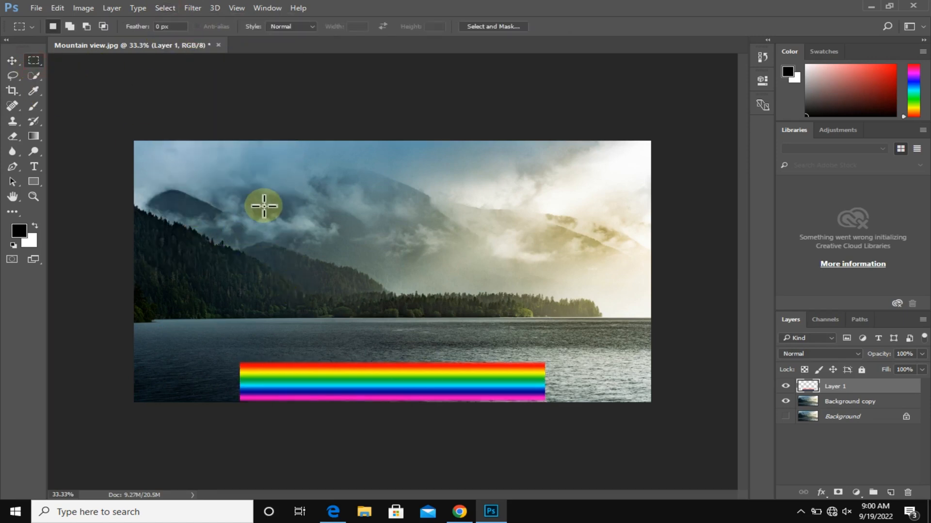
pyautogui.moveTo(248, 195); pyautogui.dragTo(520, 413)
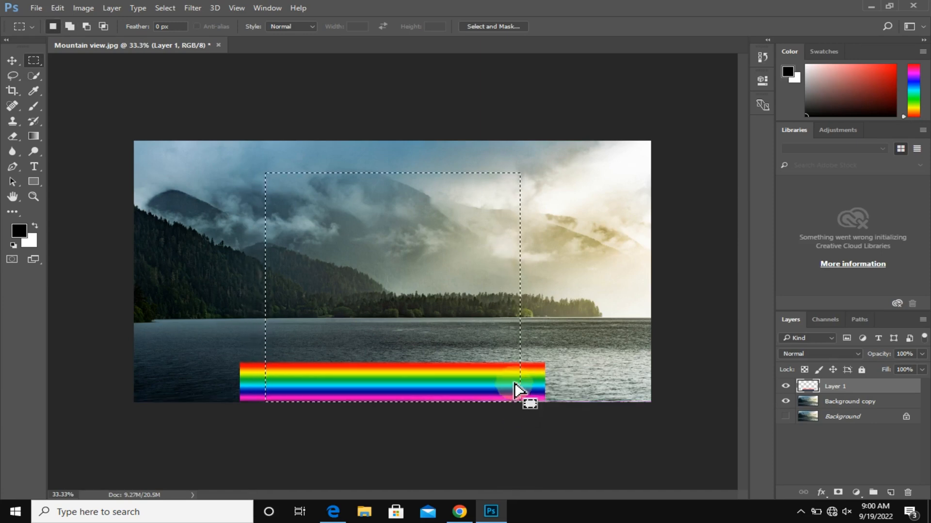
pyautogui.click(170, 8)
pyautogui.click(194, 54)
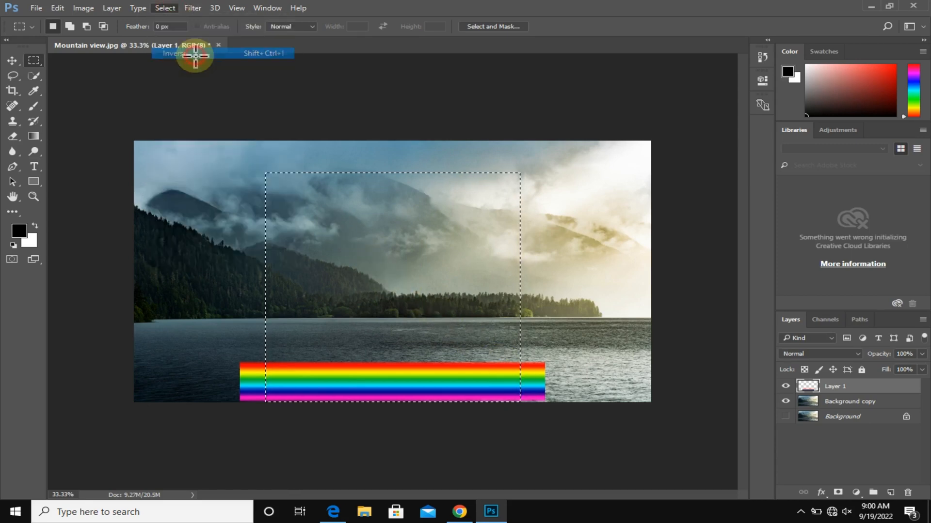
pyautogui.click(61, 7)
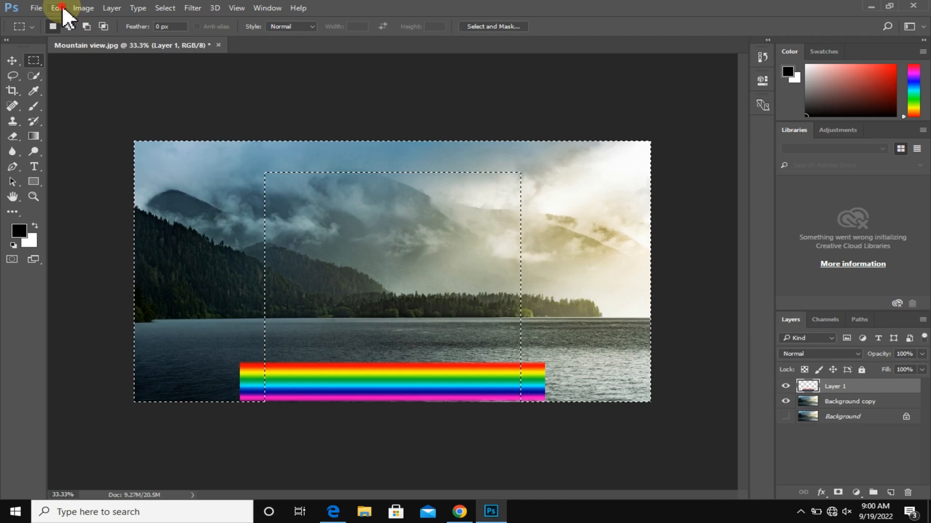
pyautogui.click(119, 78)
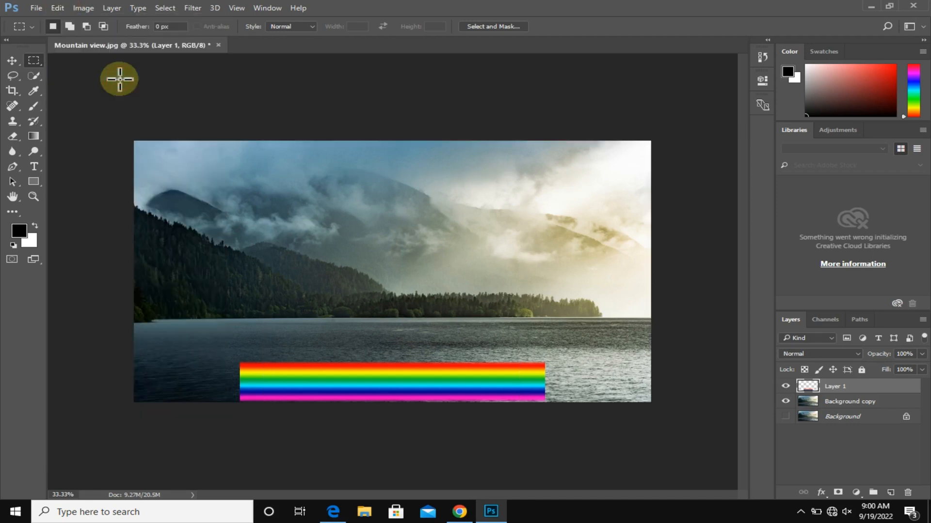
# Step: Restore the previous selection and invert it to select the nearly square area containing the trimmed strip
pyautogui.click(166, 8)
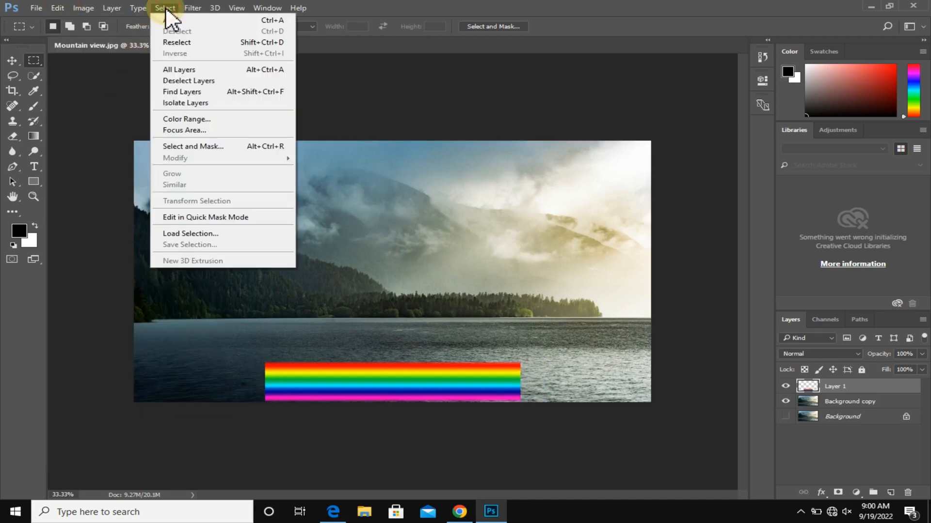
pyautogui.click(250, 41)
pyautogui.click(165, 8)
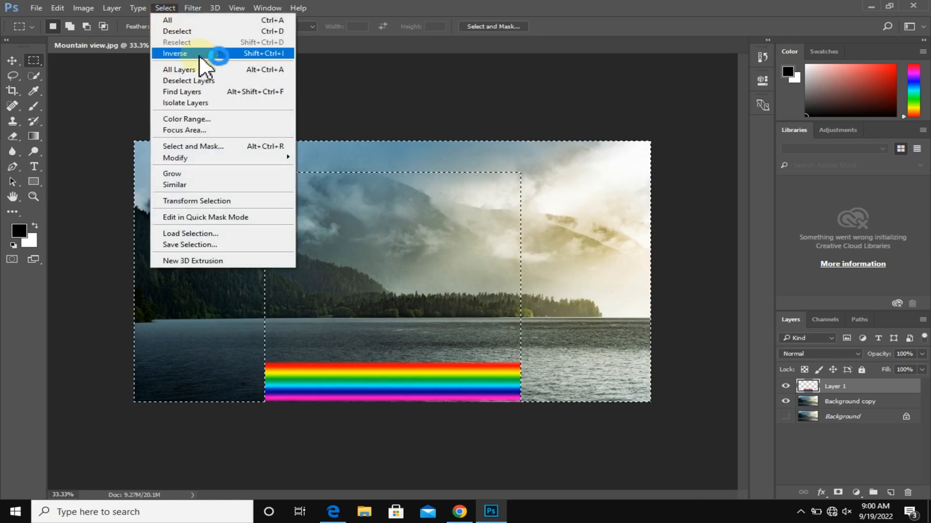
pyautogui.click(199, 55)
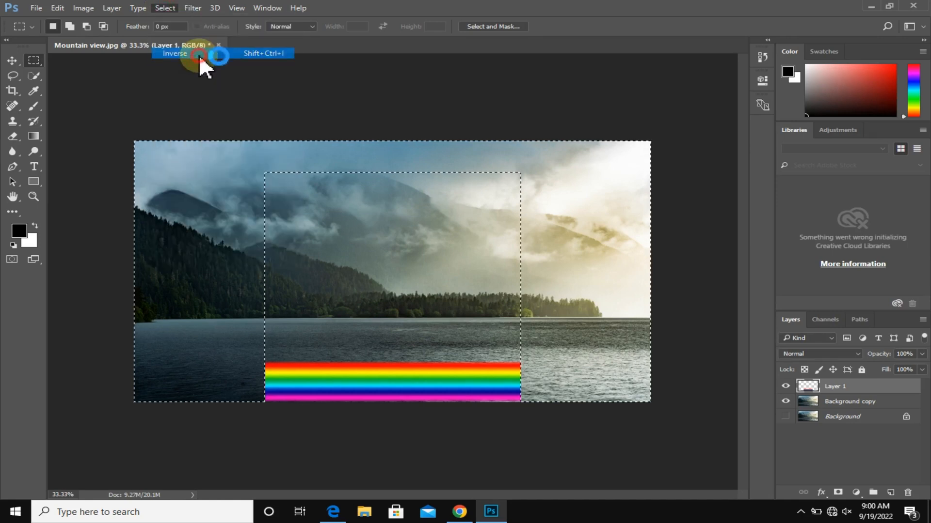
# Step: Apply the Polar Coordinates filter to the strip with Rectangular to Polar, zooming the preview out to 12.5%
pyautogui.click(198, 10)
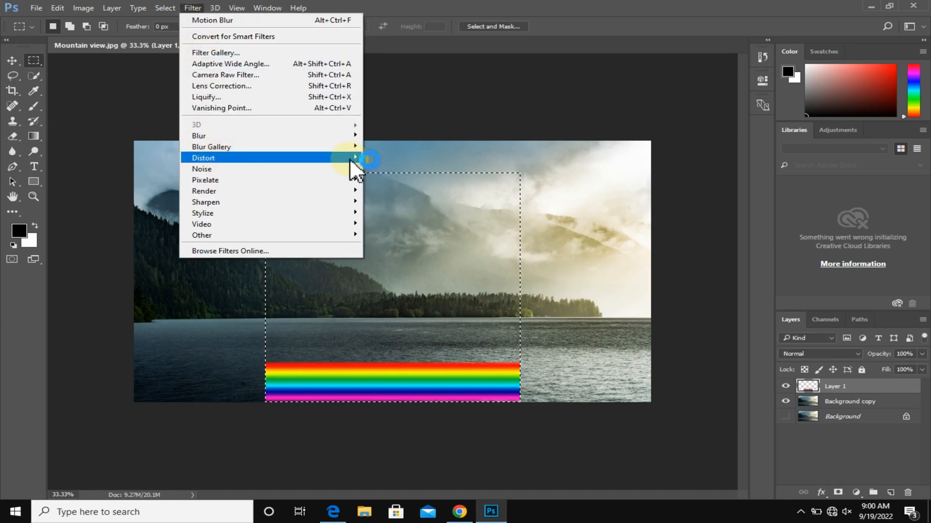
pyautogui.moveTo(351, 160)
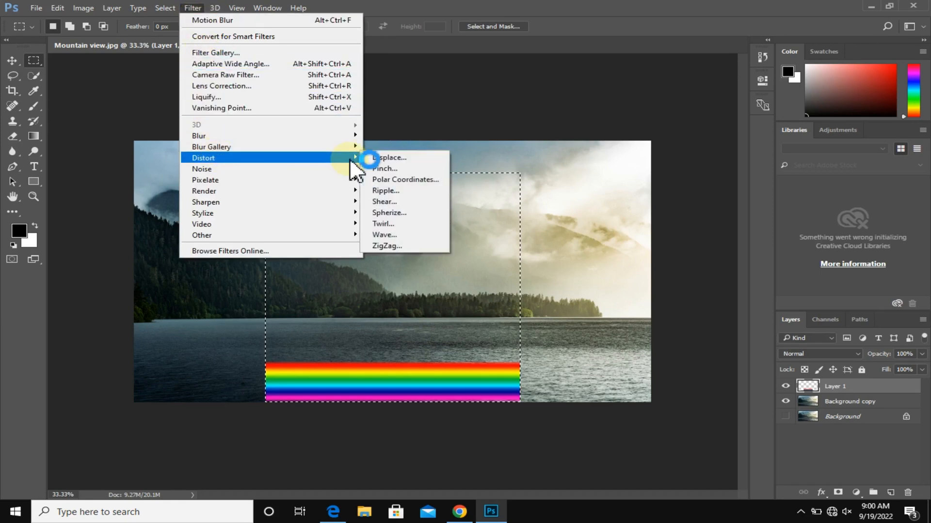
pyautogui.click(392, 180)
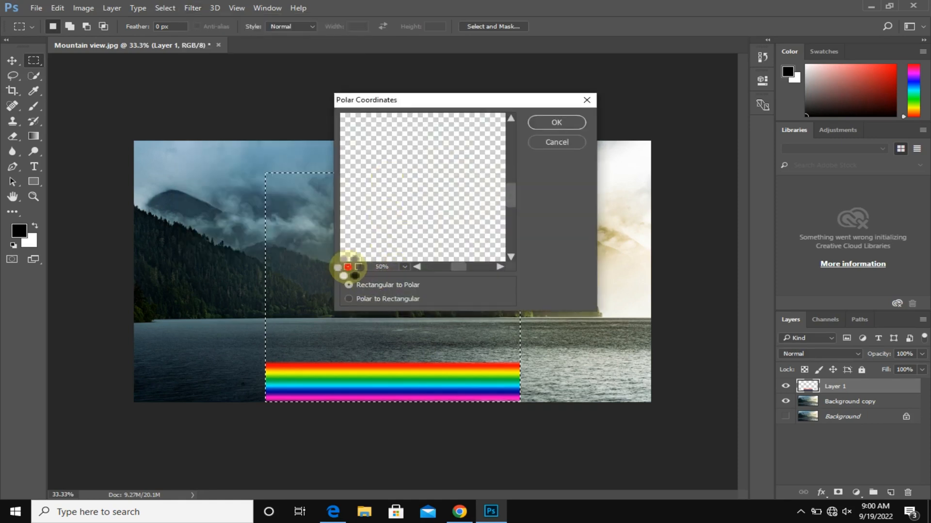
pyautogui.click(347, 266)
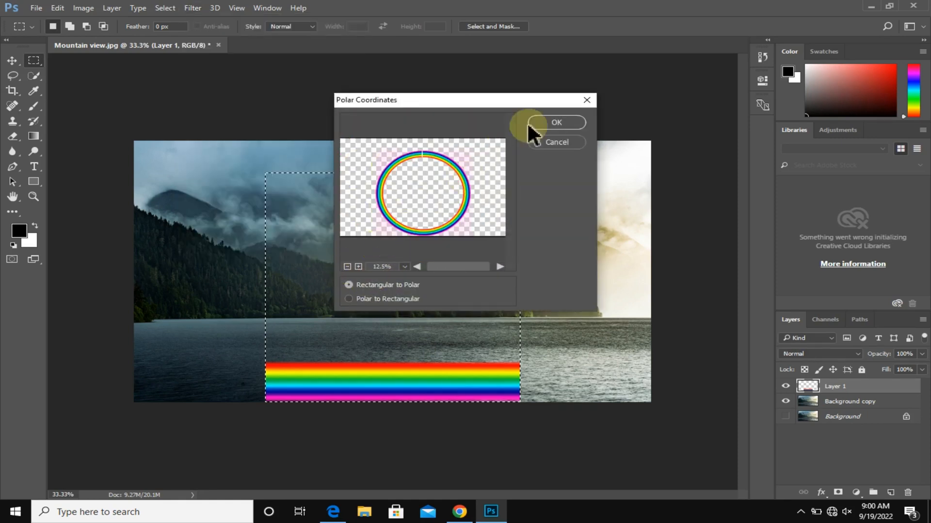
pyautogui.click(565, 124)
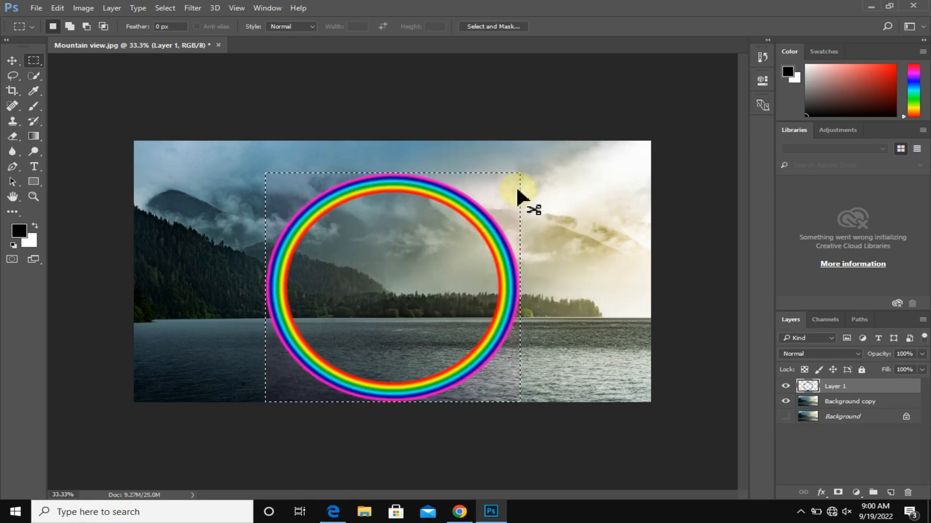
# Step: Deselect the area and move the rainbow ring up to the vertical centre of the photo
pyautogui.click(165, 7)
pyautogui.click(177, 32)
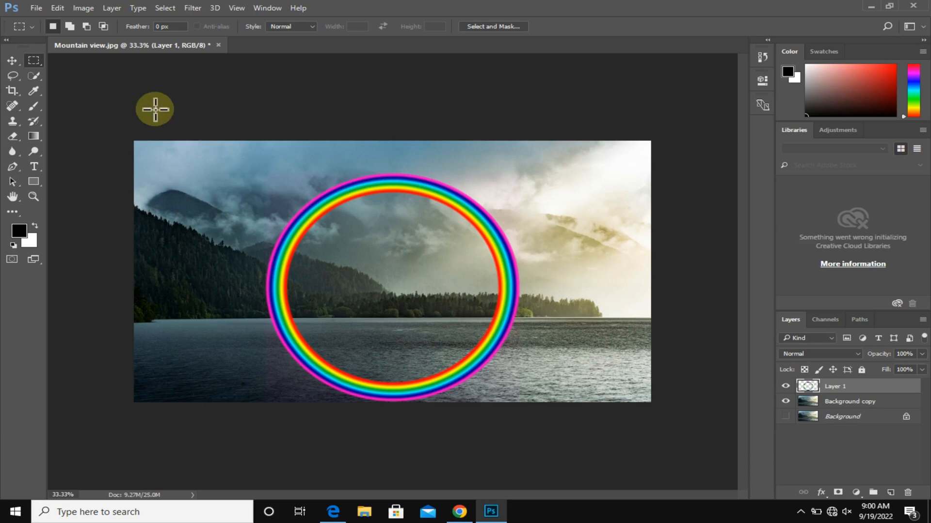
pyautogui.click(12, 60)
pyautogui.moveTo(429, 204); pyautogui.dragTo(431, 189)
# Step: Lock the Background copy layer completely, and cut the lower half of the rainbow ring from Layer 1
pyautogui.click(844, 403)
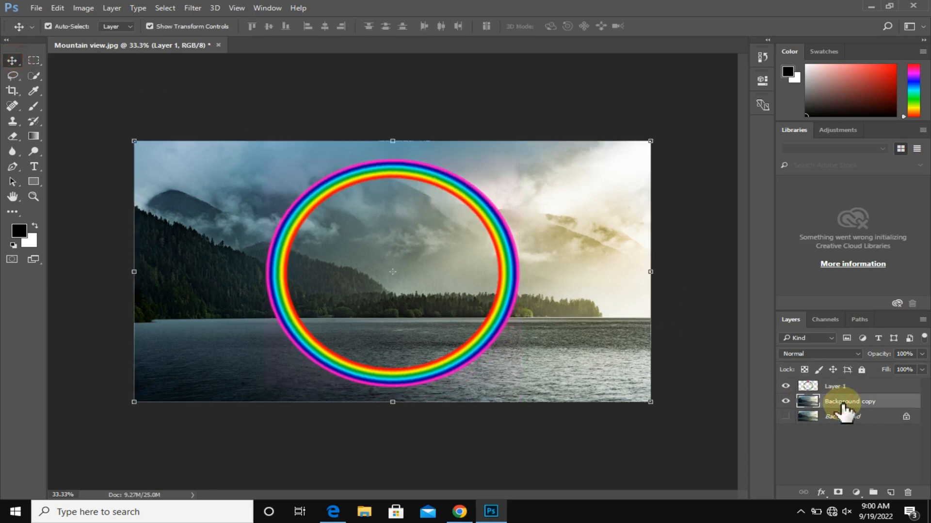
pyautogui.click(860, 370)
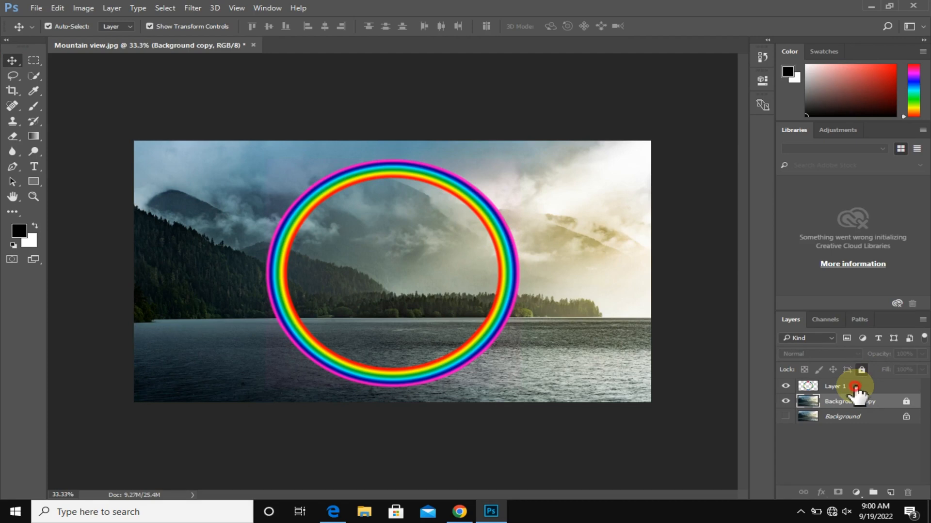
pyautogui.click(855, 387)
pyautogui.click(33, 61)
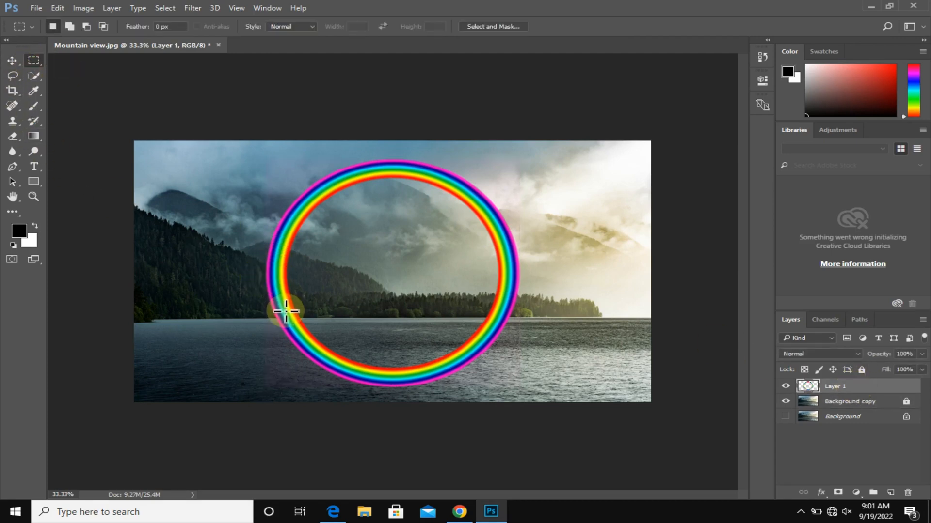
pyautogui.moveTo(242, 268); pyautogui.dragTo(547, 402)
pyautogui.click(58, 8)
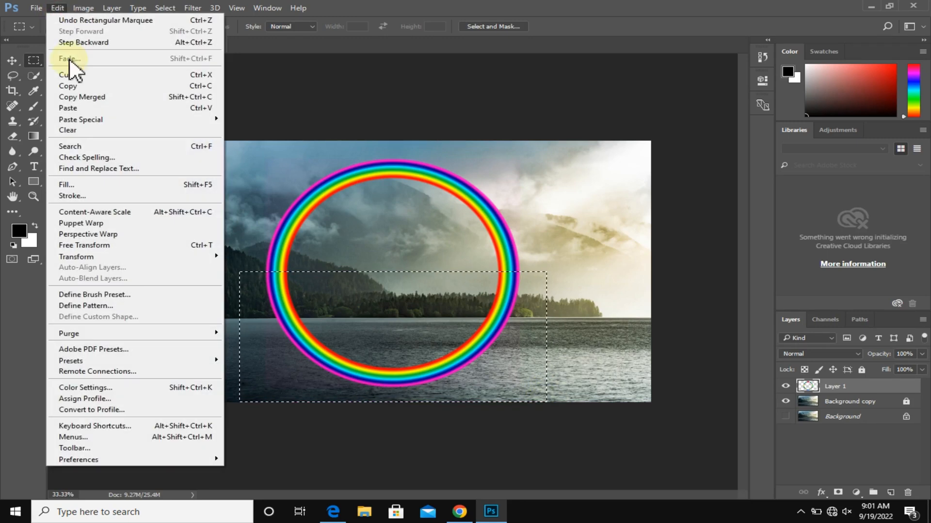
pyautogui.click(128, 78)
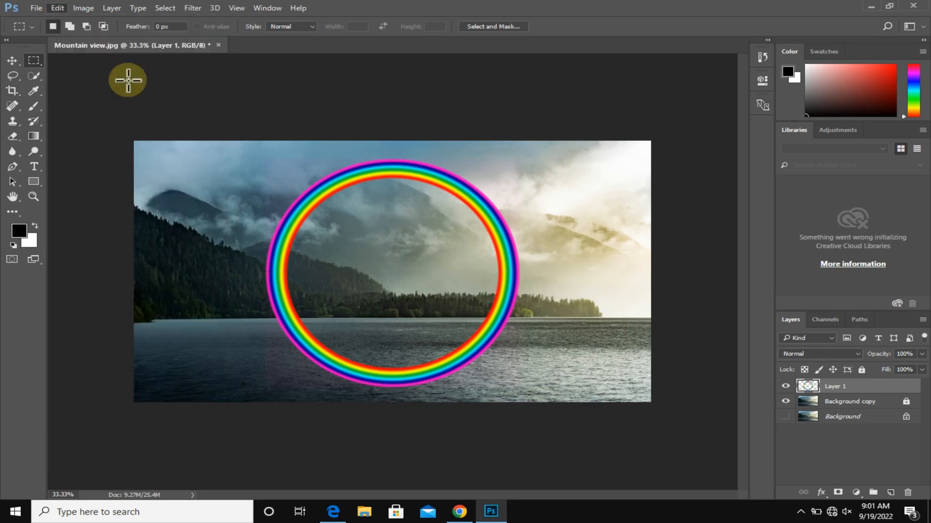
# Step: Move the rainbow arc right and down to rest on the distant treeline, and convert Layer 1 to a smart object
pyautogui.click(12, 60)
pyautogui.moveTo(514, 225); pyautogui.dragTo(607, 249)
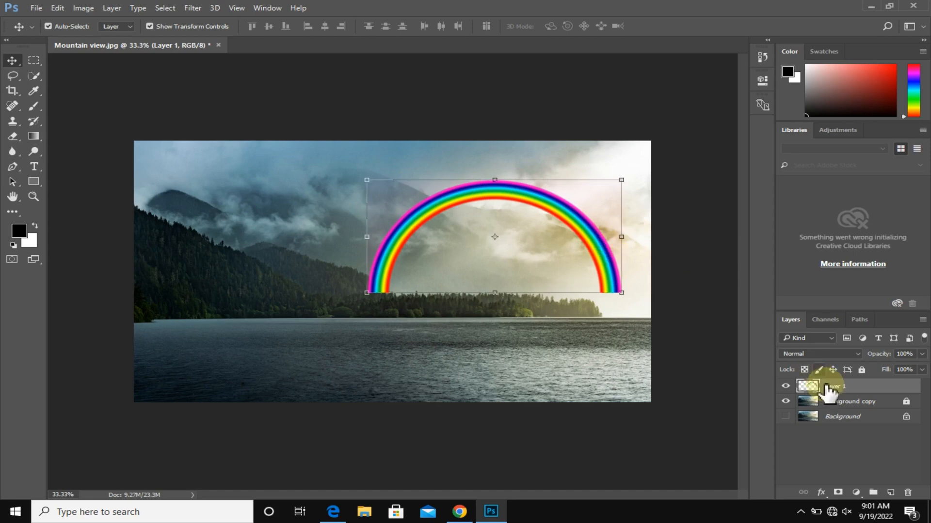
pyautogui.rightClick(829, 388)
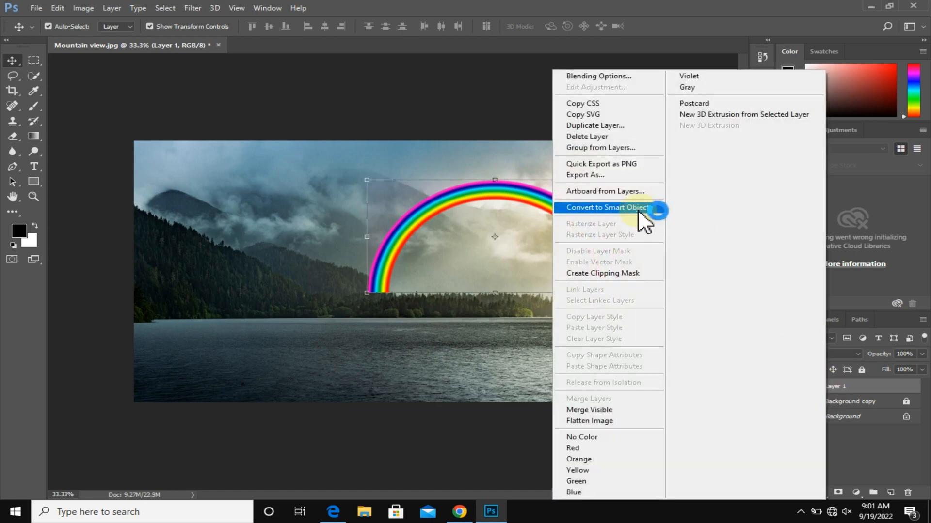
pyautogui.click(635, 210)
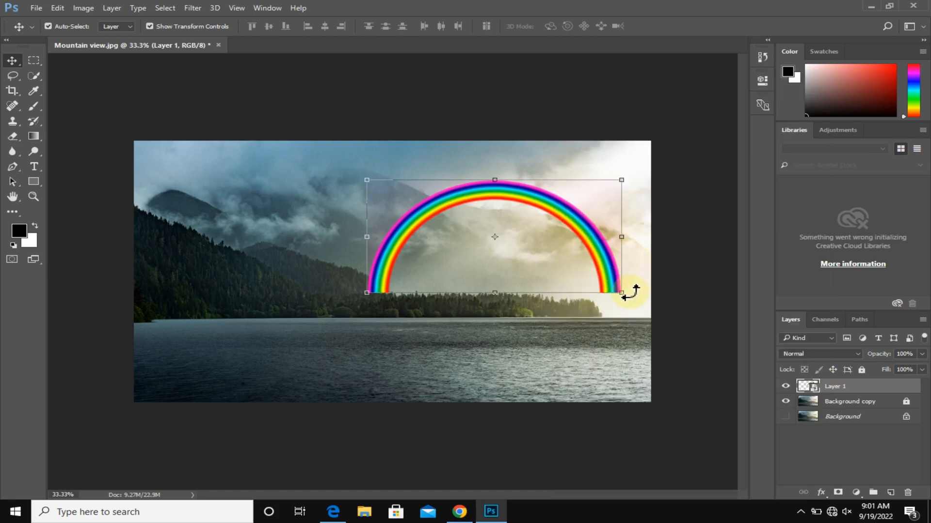
# Step: Skew the left side of the rainbow slightly downward and apply the transform
pyautogui.moveTo(620, 290); pyautogui.dragTo(621, 290)
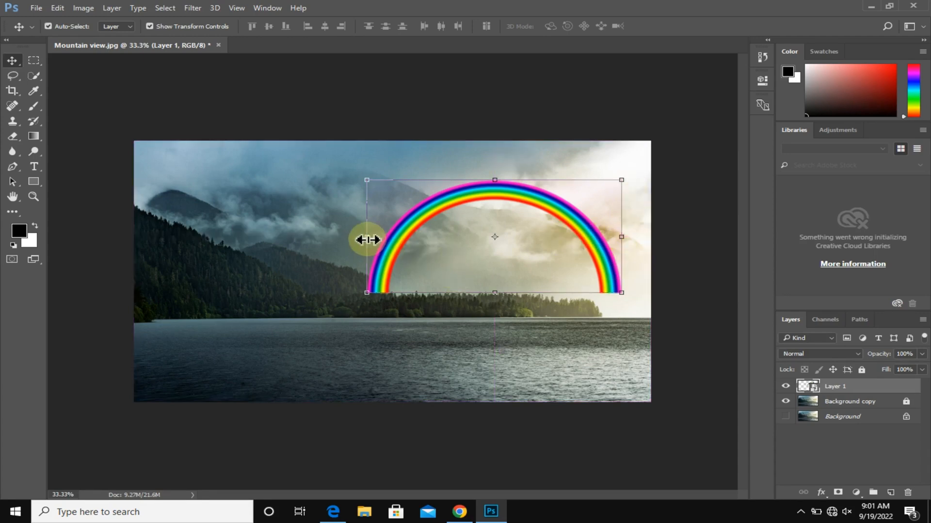
pyautogui.click(57, 8)
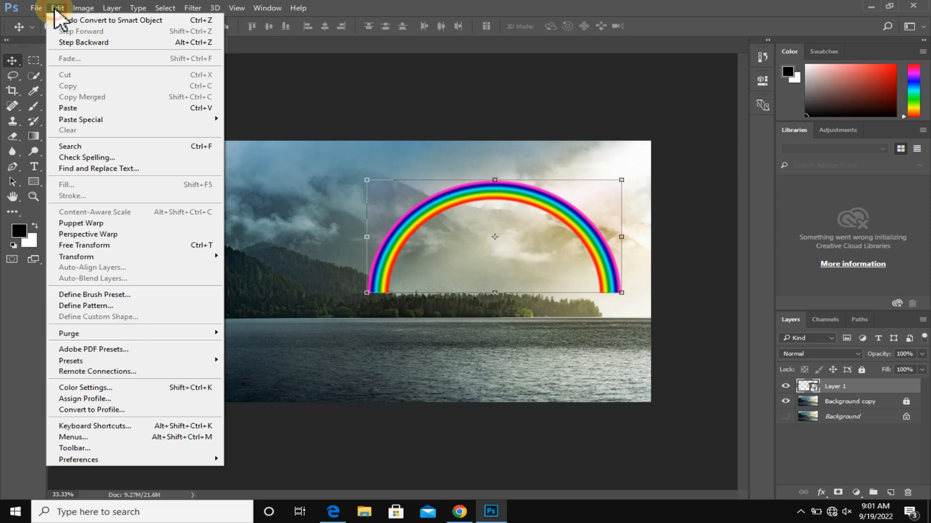
pyautogui.moveTo(113, 257)
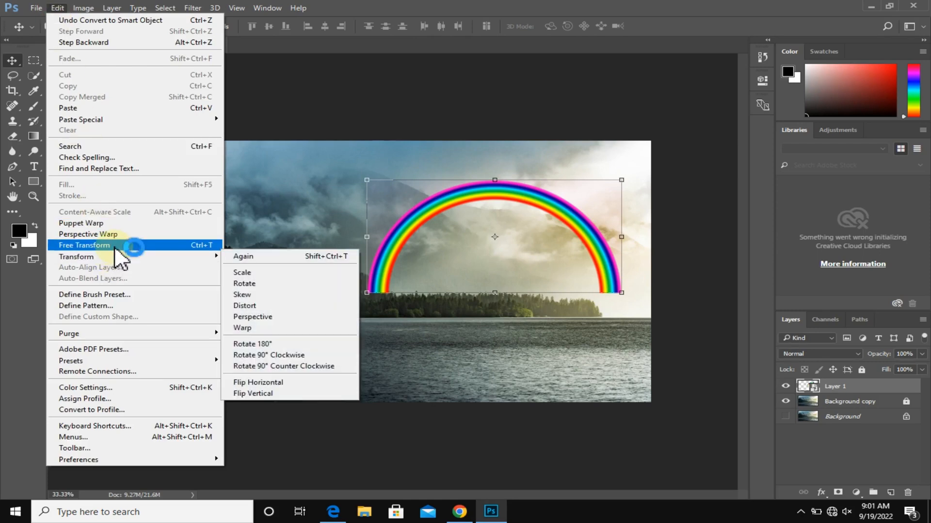
pyautogui.click(263, 294)
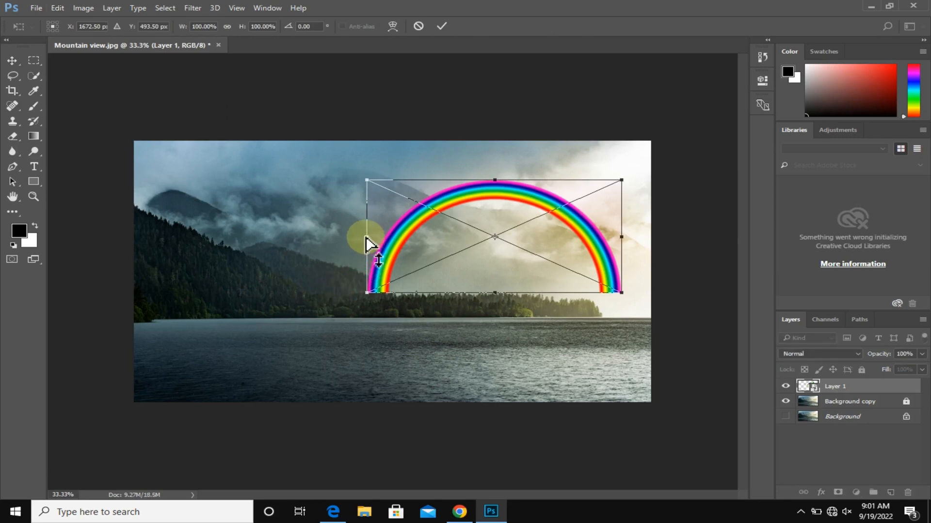
pyautogui.moveTo(366, 237); pyautogui.dragTo(366, 242)
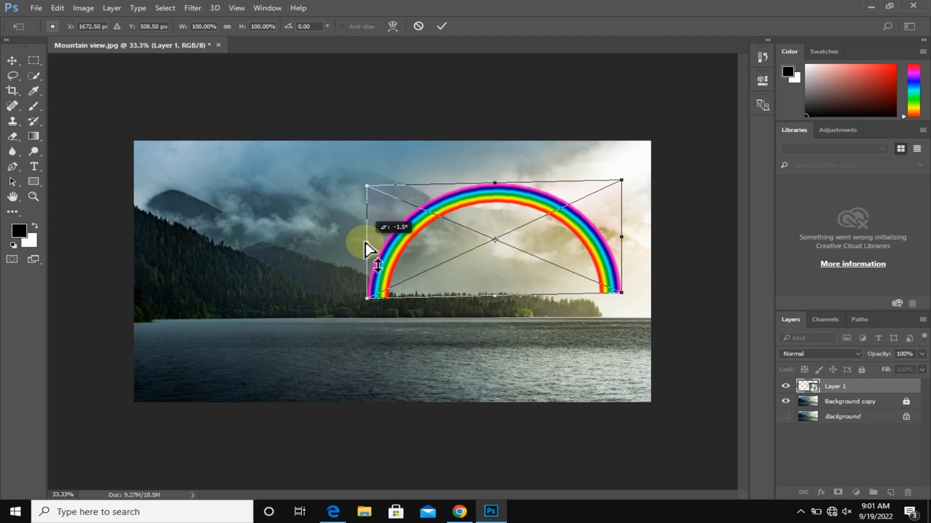
pyautogui.moveTo(366, 243); pyautogui.dragTo(368, 239)
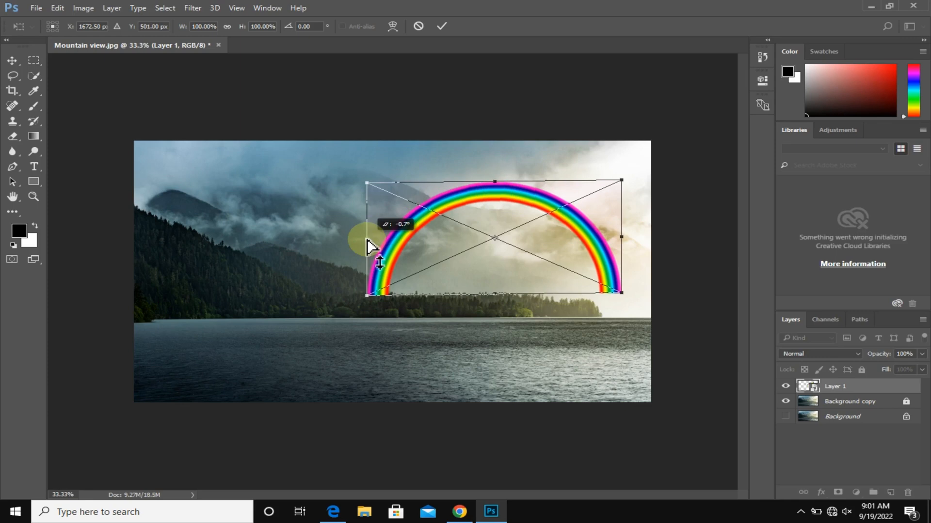
pyautogui.click(442, 27)
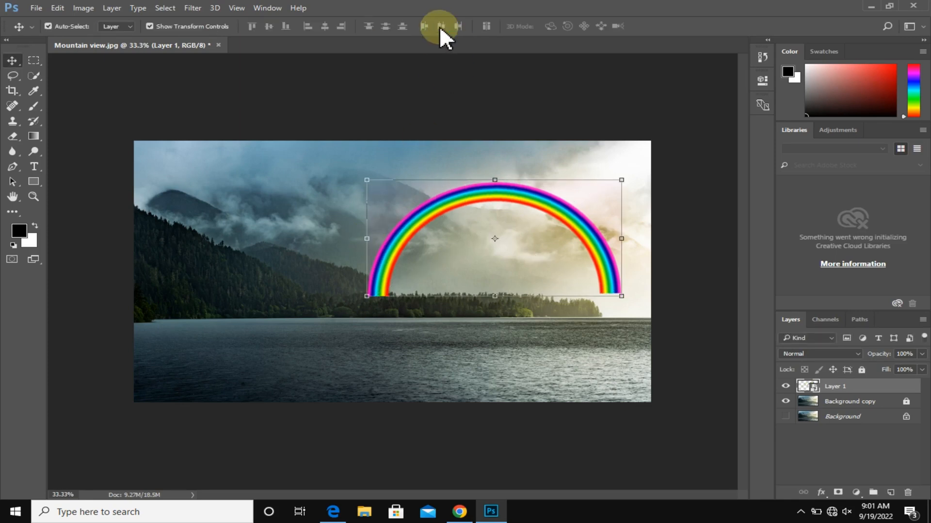
# Step: Scale the rainbow arc up to about 125% in both width and height, extending it left, right and upward
pyautogui.click(66, 8)
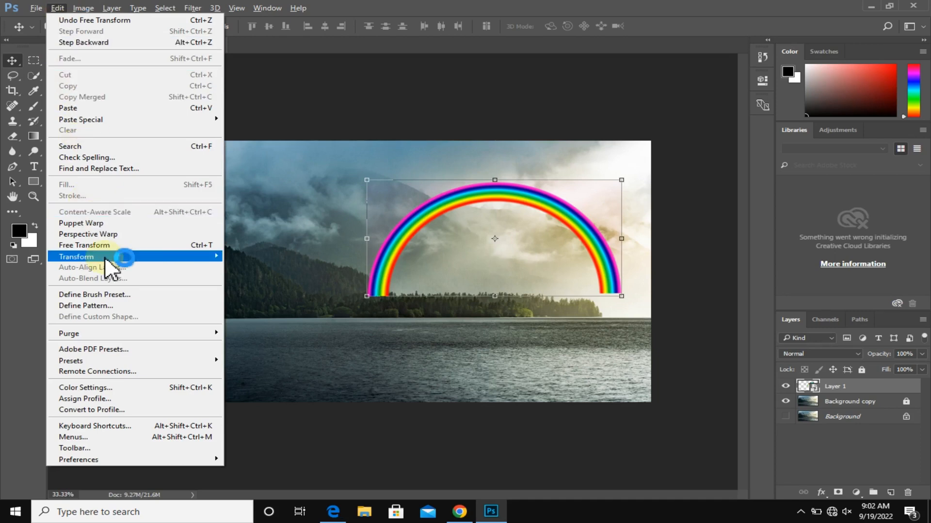
pyautogui.moveTo(106, 260)
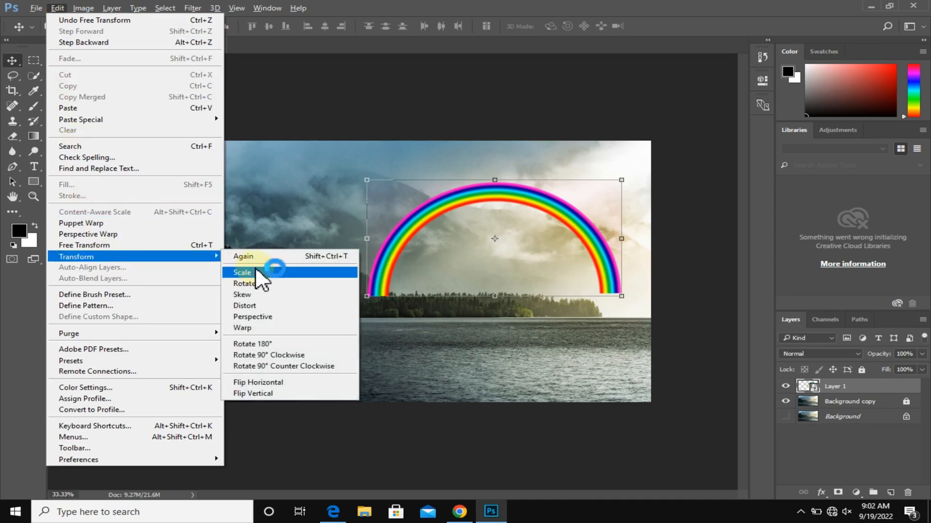
pyautogui.click(257, 273)
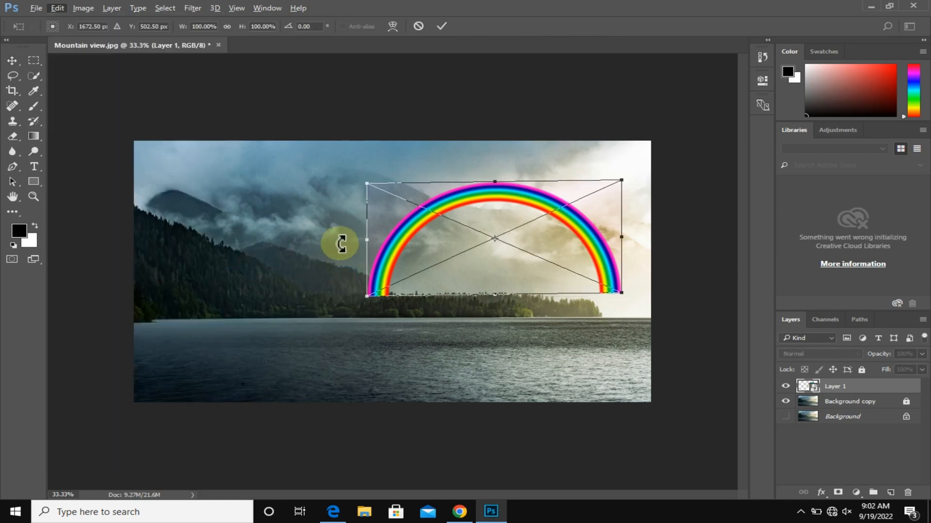
pyautogui.moveTo(368, 243); pyautogui.dragTo(343, 244)
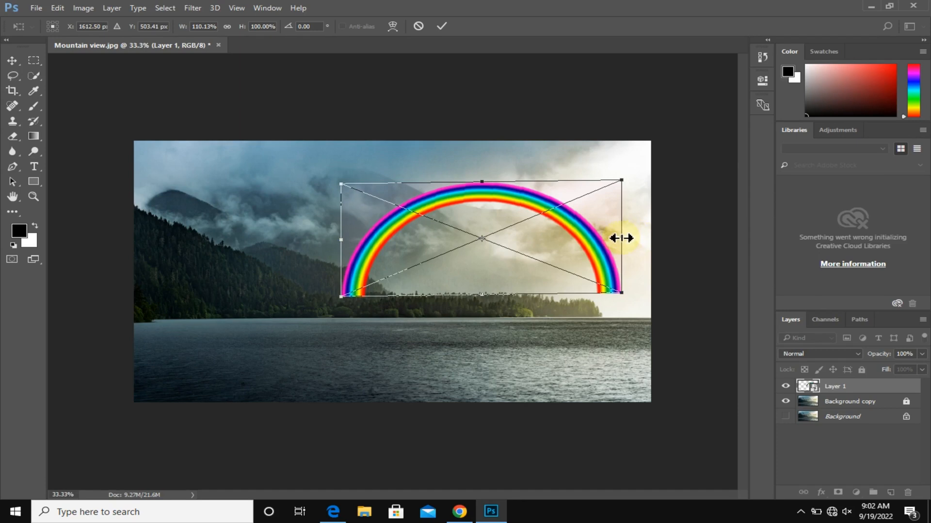
pyautogui.moveTo(624, 238); pyautogui.dragTo(640, 237)
pyautogui.moveTo(493, 179); pyautogui.dragTo(493, 165)
pyautogui.moveTo(643, 228); pyautogui.dragTo(665, 229)
pyautogui.moveTo(501, 161); pyautogui.dragTo(502, 152)
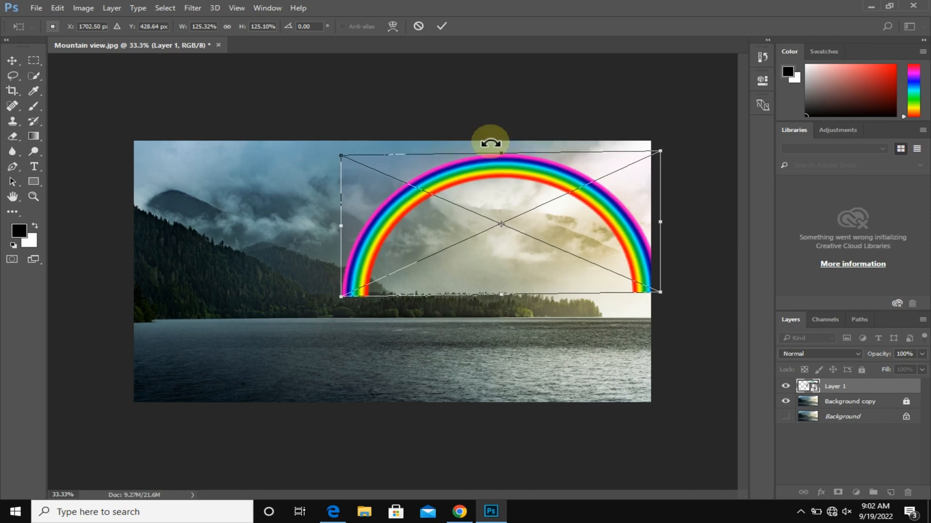
pyautogui.click(448, 24)
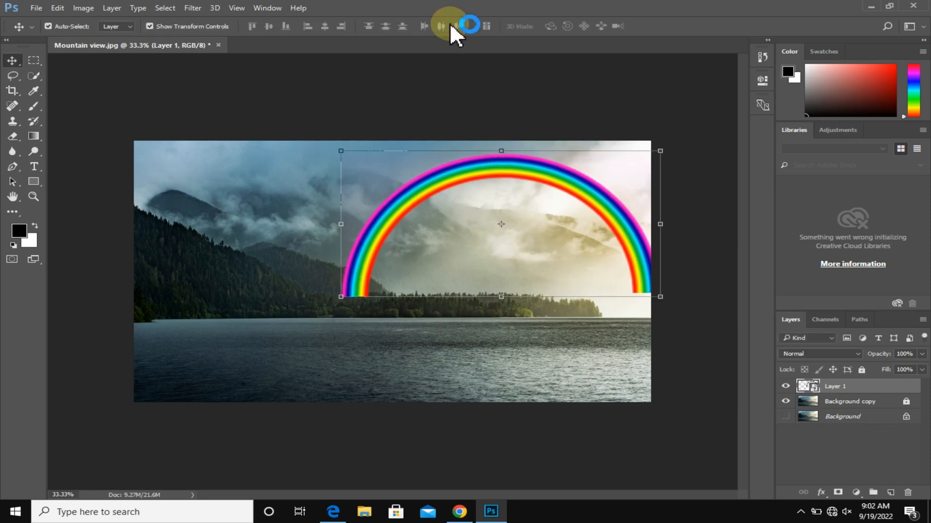
# Step: Move the rainbow right until its right leg leaves the photo, and distort its top-right corner slightly down and outward
pyautogui.moveTo(564, 169); pyautogui.dragTo(633, 176)
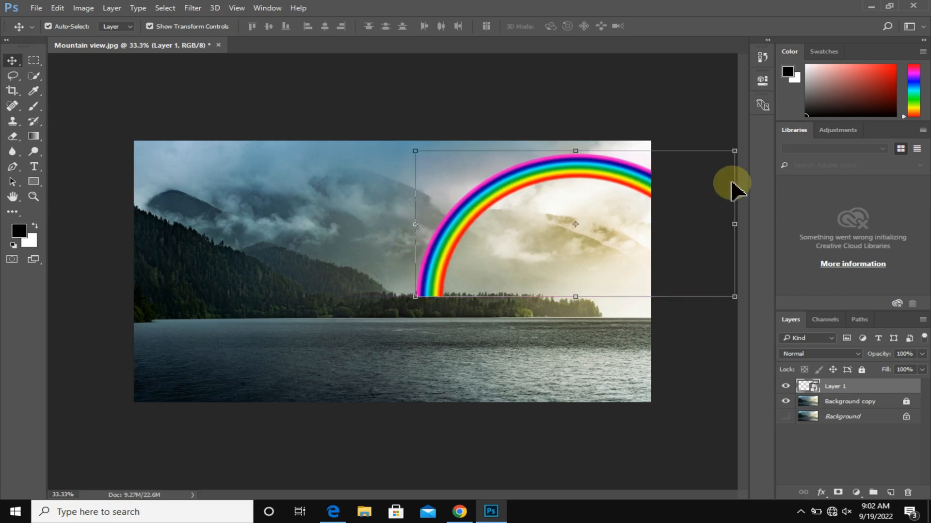
pyautogui.press('ctrl')
pyautogui.moveTo(735, 152)
pyautogui.mouseDown()
pyautogui.moveTo(735, 141)
pyautogui.moveTo(741, 158)
pyautogui.mouseUp()
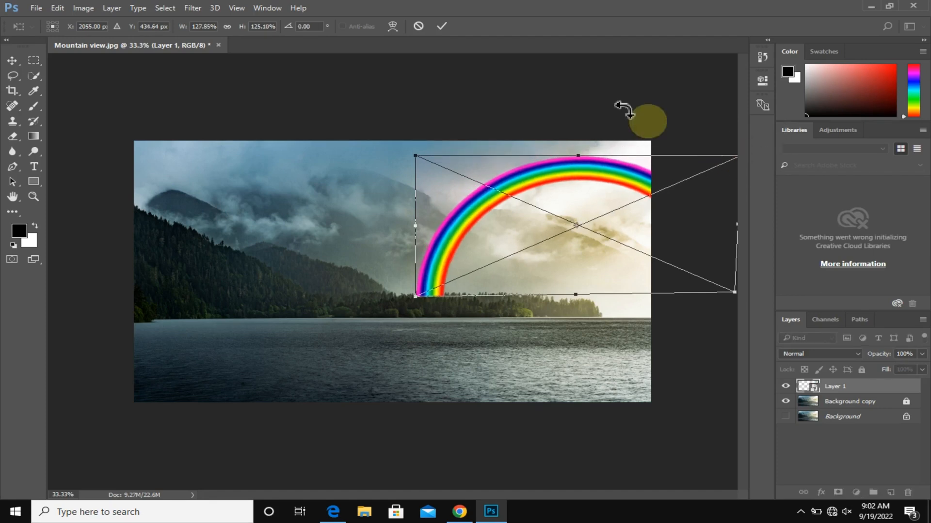
pyautogui.click(441, 25)
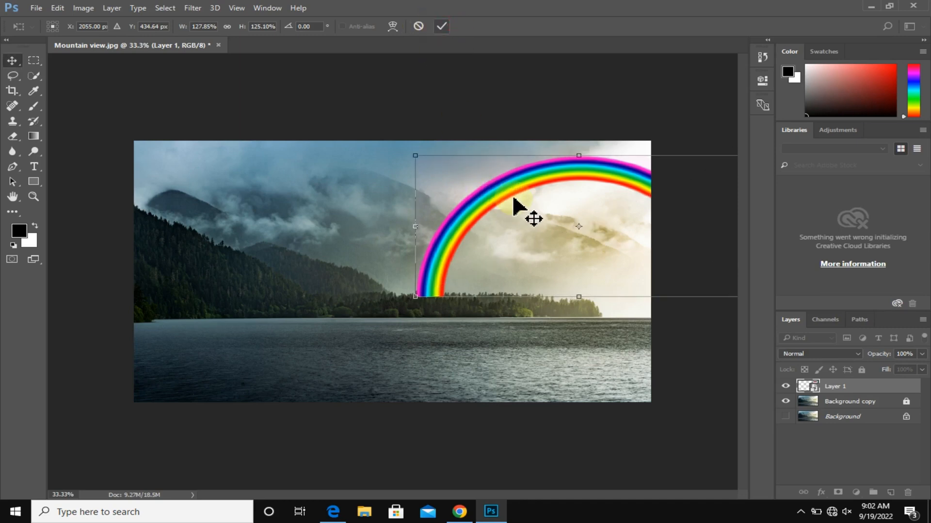
# Step: Move the rainbow further right, and enlarge and reposition it so its left foot overlaps the distant treeline
pyautogui.moveTo(547, 178); pyautogui.dragTo(571, 178)
pyautogui.press('ctrl')
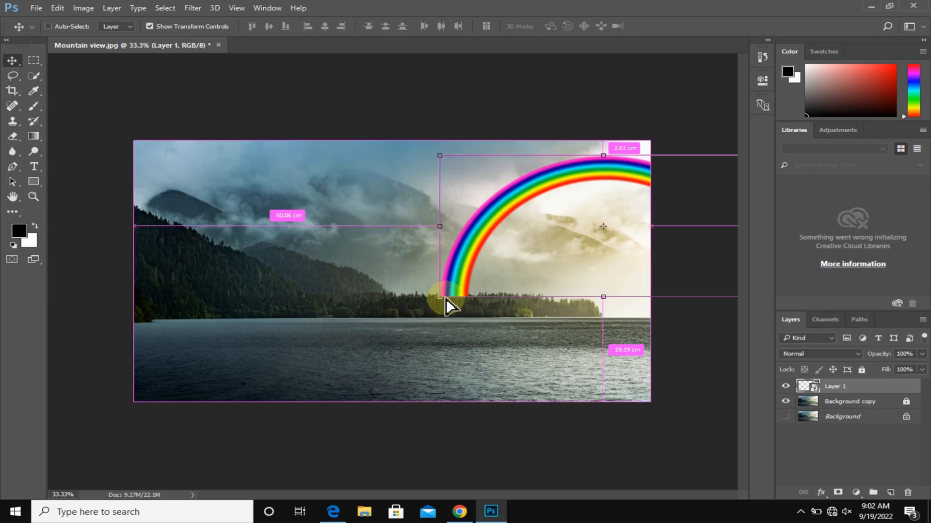
pyautogui.moveTo(439, 297)
pyautogui.mouseDown()
pyautogui.moveTo(432, 303)
pyautogui.moveTo(441, 291)
pyautogui.mouseUp()
pyautogui.click(417, 25)
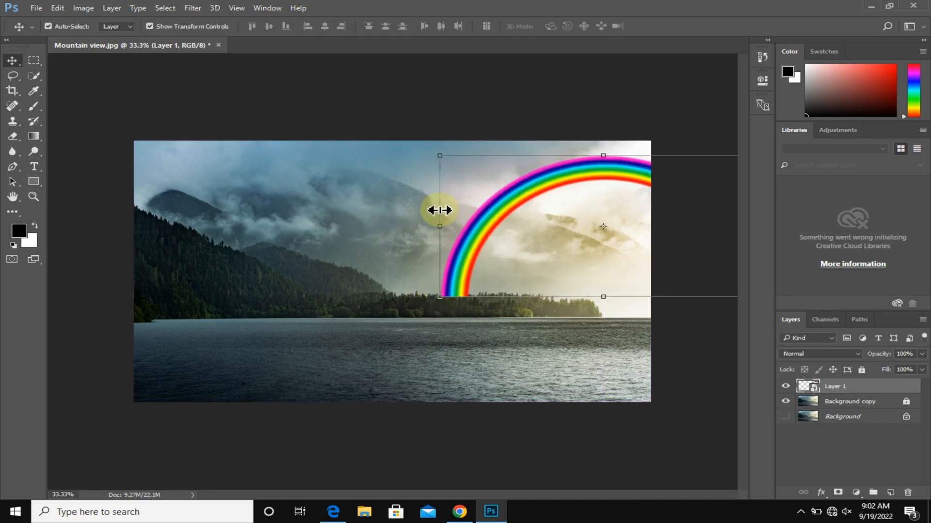
pyautogui.moveTo(439, 230); pyautogui.dragTo(419, 229)
pyautogui.moveTo(600, 156)
pyautogui.mouseDown()
pyautogui.moveTo(600, 147)
pyautogui.moveTo(585, 165)
pyautogui.mouseUp()
pyautogui.click(442, 26)
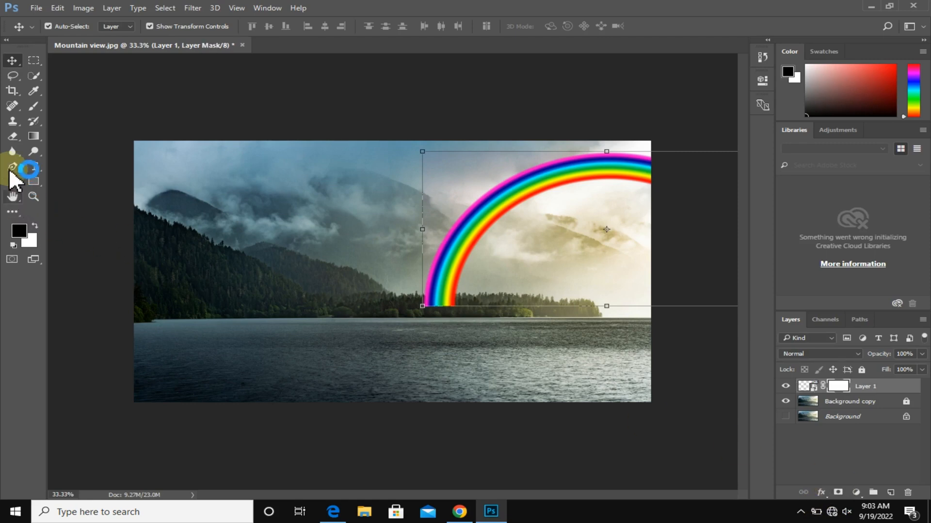
# Step: Set up a soft black brush with 6% hardness and a size of 33 px for masking the rainbow's foot
pyautogui.click(33, 106)
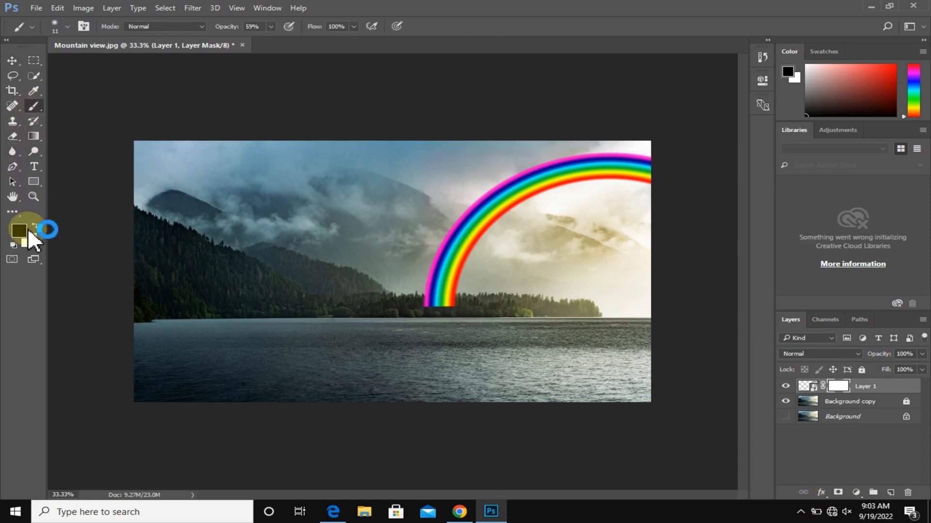
pyautogui.scroll(5, 477, 316)
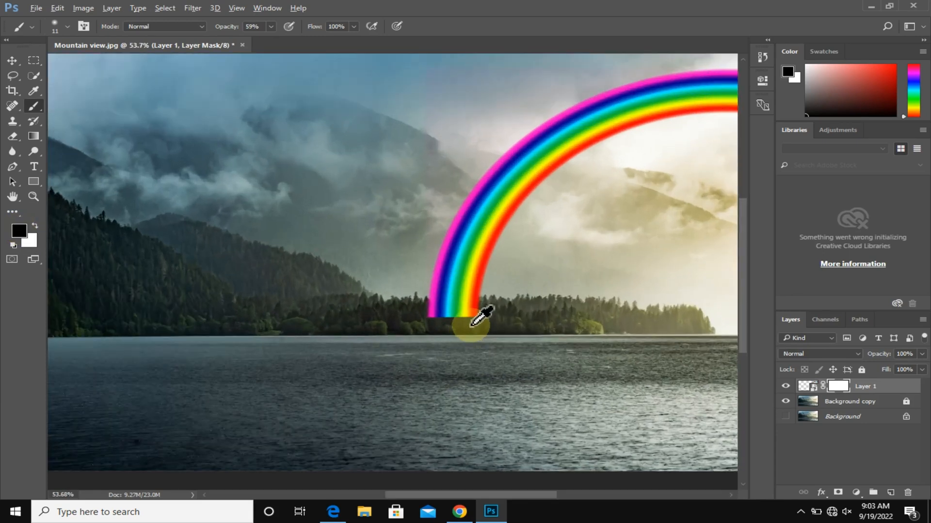
pyautogui.scroll(2, 492, 321)
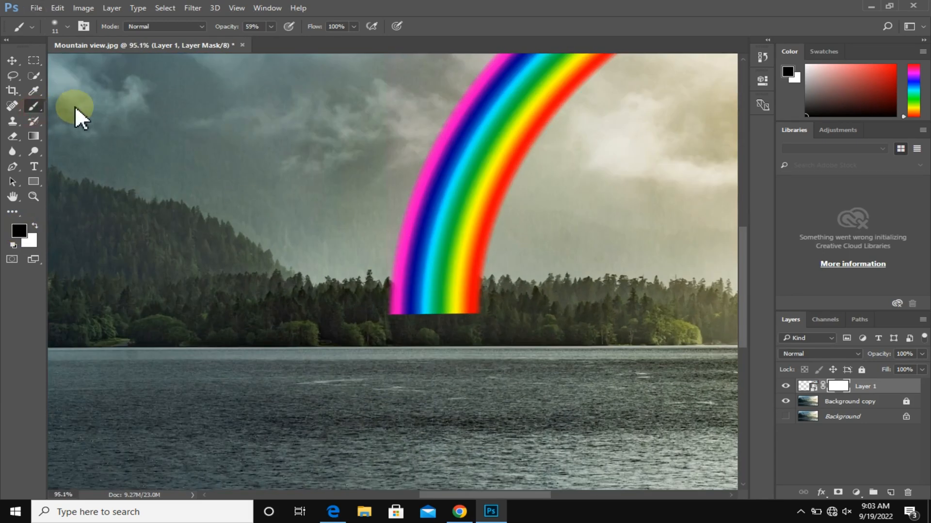
pyautogui.rightClick(395, 263)
pyautogui.click(467, 316)
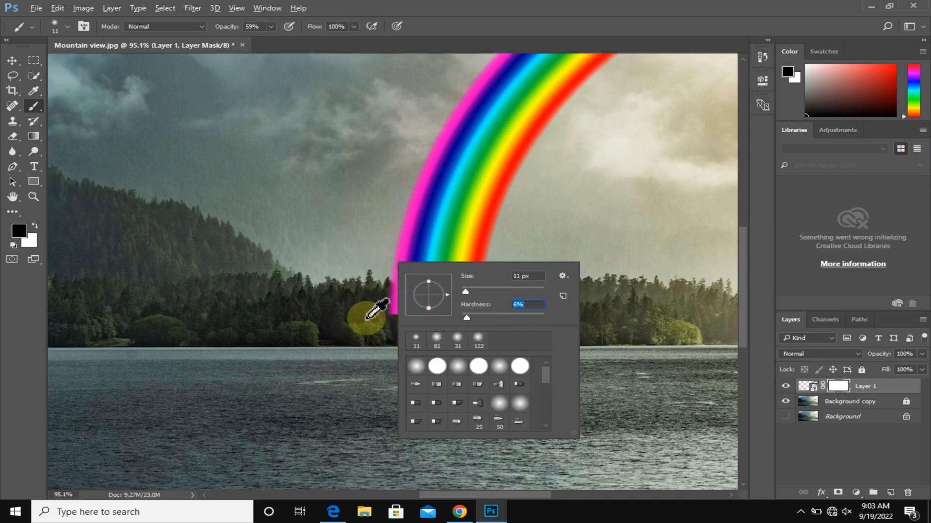
pyautogui.keyDown('ctrl'); pyautogui.click(356, 314); pyautogui.keyUp('ctrl')
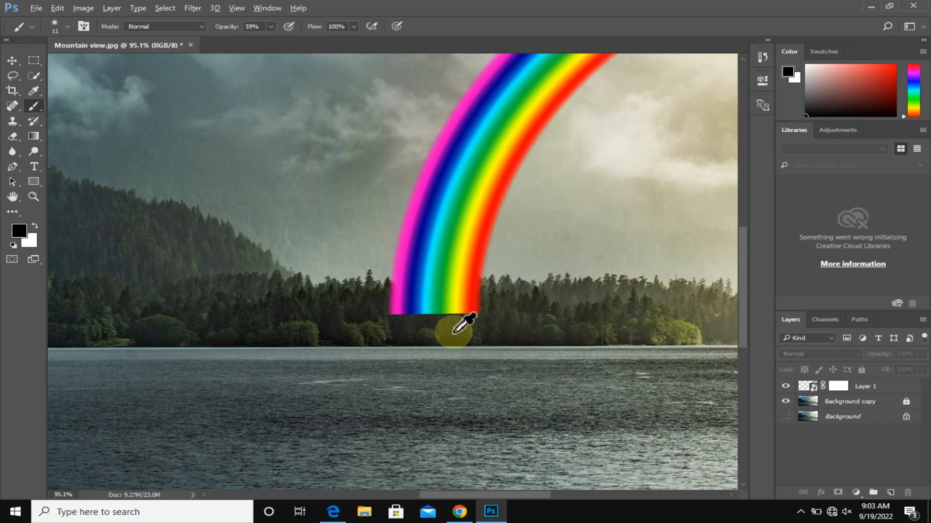
pyautogui.scroll(3, 452, 331)
pyautogui.moveTo(365, 285); pyautogui.dragTo(374, 284)
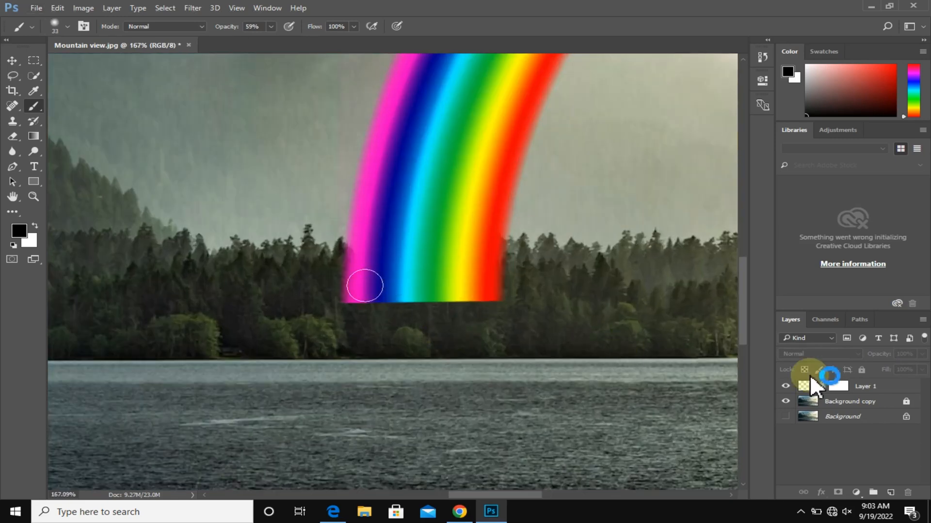
# Step: Set the brush opacity to 100% and paint out the rainbow's bottom edge on Layer 1's mask
pyautogui.click(832, 388)
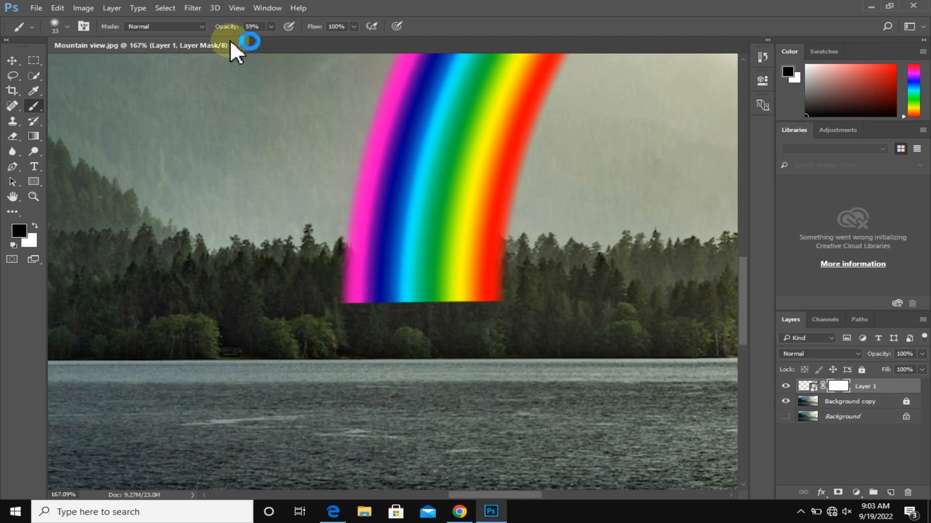
pyautogui.moveTo(229, 28); pyautogui.dragTo(266, 28)
pyautogui.moveTo(306, 290)
pyautogui.mouseDown()
pyautogui.moveTo(585, 280)
pyautogui.moveTo(351, 306)
pyautogui.moveTo(465, 303)
pyautogui.moveTo(400, 303)
pyautogui.moveTo(483, 282)
pyautogui.moveTo(345, 280)
pyautogui.moveTo(382, 257)
pyautogui.mouseUp()
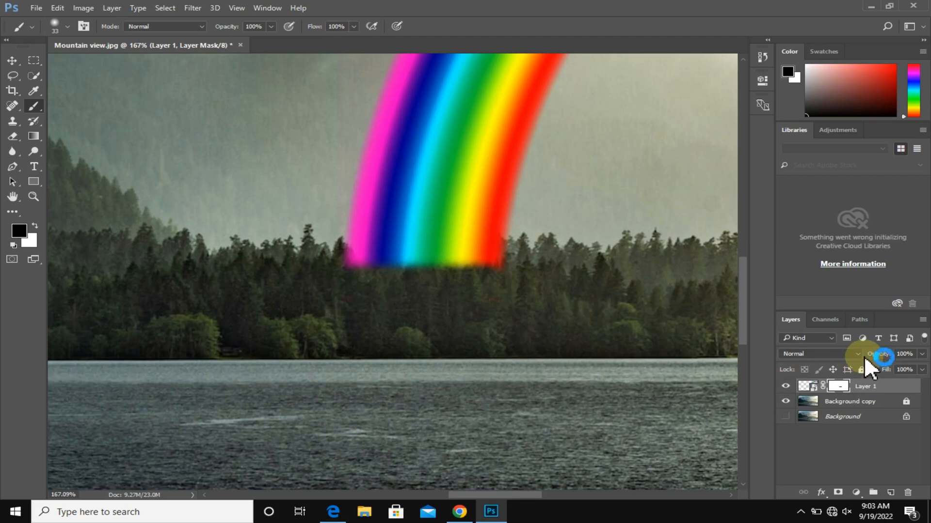
# Step: Lower Layer 1's opacity to 59% and mask out more of the rainbow's foot along the treetops
pyautogui.moveTo(861, 359); pyautogui.dragTo(848, 356)
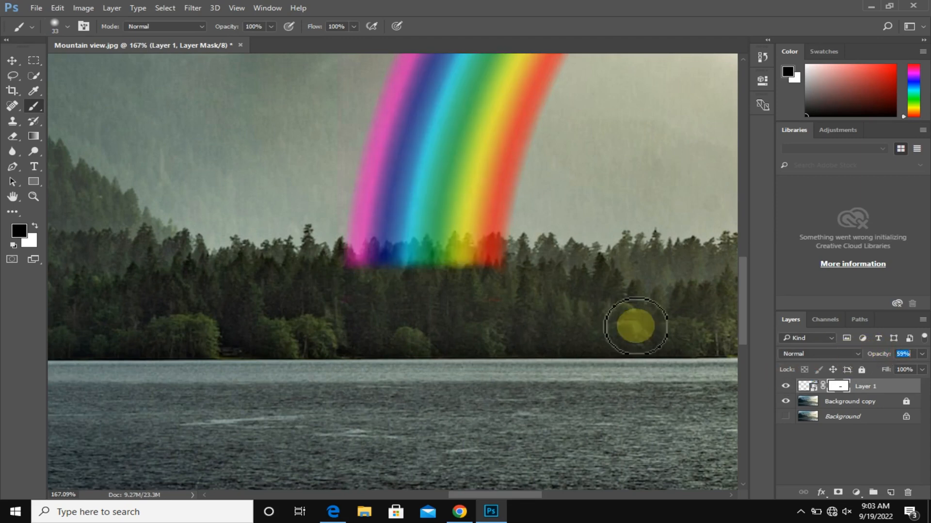
pyautogui.scroll(6, 455, 269)
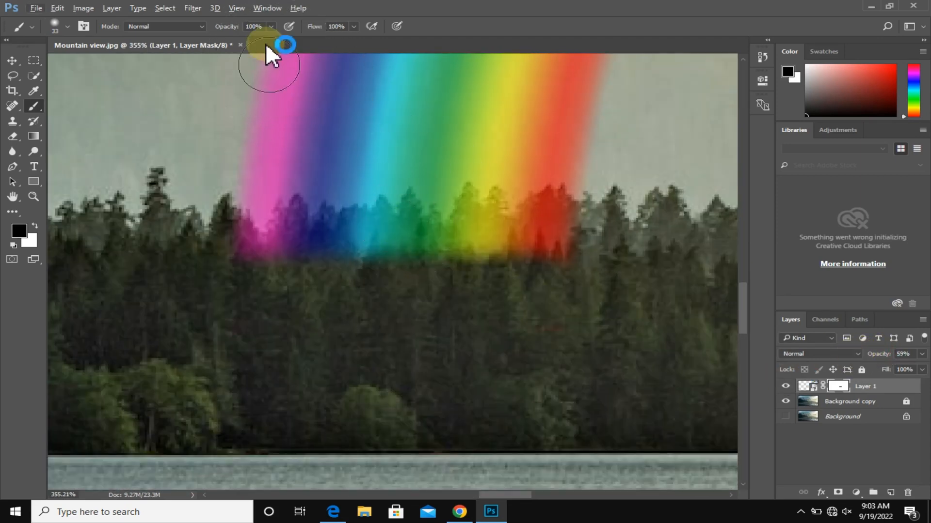
pyautogui.moveTo(194, 269); pyautogui.dragTo(590, 251)
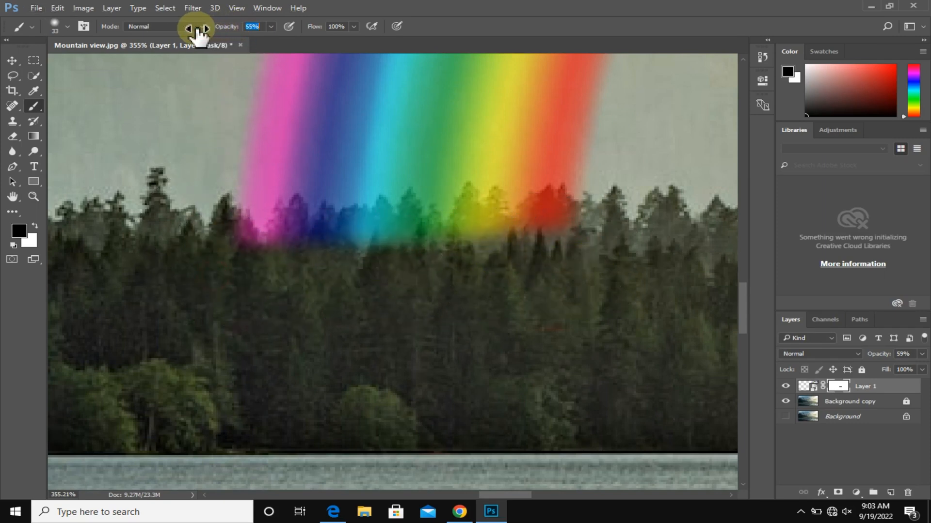
# Step: Fade the rainbow's foot between the treetops on the mask, using a brush at 55% opacity reduced to 10 px
pyautogui.moveTo(189, 29); pyautogui.dragTo(186, 28)
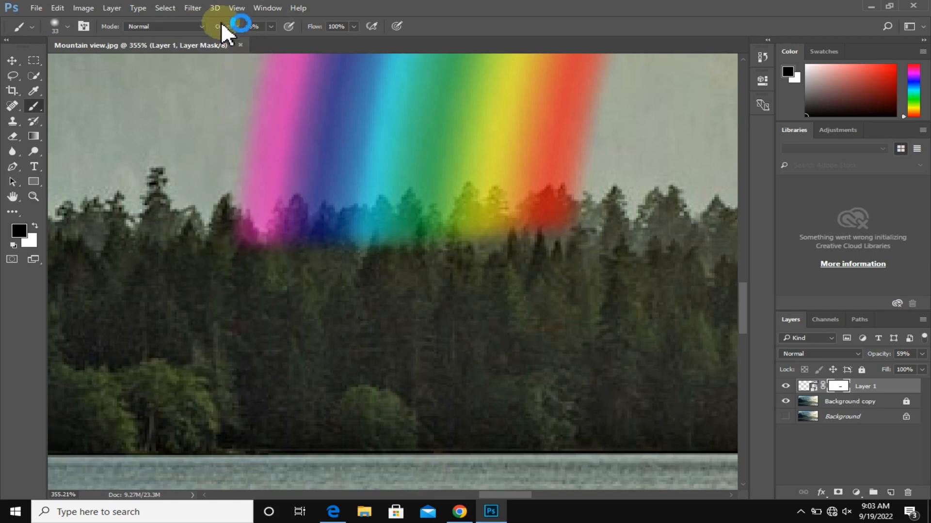
pyautogui.moveTo(228, 29); pyautogui.dragTo(233, 29)
pyautogui.moveTo(246, 241)
pyautogui.mouseDown()
pyautogui.moveTo(239, 222)
pyautogui.moveTo(255, 251)
pyautogui.moveTo(241, 243)
pyautogui.moveTo(282, 249)
pyautogui.moveTo(294, 207)
pyautogui.moveTo(311, 249)
pyautogui.moveTo(289, 238)
pyautogui.moveTo(295, 203)
pyautogui.moveTo(292, 253)
pyautogui.moveTo(380, 219)
pyautogui.moveTo(349, 250)
pyautogui.moveTo(355, 226)
pyautogui.moveTo(390, 221)
pyautogui.moveTo(397, 257)
pyautogui.moveTo(391, 208)
pyautogui.moveTo(415, 247)
pyautogui.moveTo(433, 197)
pyautogui.moveTo(427, 249)
pyautogui.moveTo(506, 239)
pyautogui.moveTo(470, 192)
pyautogui.moveTo(457, 222)
pyautogui.moveTo(423, 226)
pyautogui.mouseUp()
pyautogui.scroll(3, 243, 239)
pyautogui.hscroll(3, 423, 227)
pyautogui.moveTo(353, 194)
pyautogui.mouseDown()
pyautogui.moveTo(360, 257)
pyautogui.moveTo(383, 217)
pyautogui.moveTo(359, 249)
pyautogui.mouseUp()
pyautogui.click(433, 195)
pyautogui.moveTo(433, 194)
pyautogui.mouseDown()
pyautogui.moveTo(418, 221)
pyautogui.moveTo(427, 191)
pyautogui.moveTo(449, 230)
pyautogui.moveTo(470, 183)
pyautogui.moveTo(469, 236)
pyautogui.moveTo(434, 210)
pyautogui.moveTo(473, 236)
pyautogui.moveTo(502, 237)
pyautogui.moveTo(502, 223)
pyautogui.moveTo(533, 187)
pyautogui.moveTo(536, 216)
pyautogui.moveTo(550, 189)
pyautogui.moveTo(555, 221)
pyautogui.moveTo(569, 222)
pyautogui.moveTo(550, 223)
pyautogui.moveTo(543, 202)
pyautogui.moveTo(526, 202)
pyautogui.moveTo(543, 208)
pyautogui.moveTo(563, 196)
pyautogui.moveTo(518, 208)
pyautogui.mouseUp()
pyautogui.scroll(-5, 491, 246)
pyautogui.scroll(-5, 492, 246)
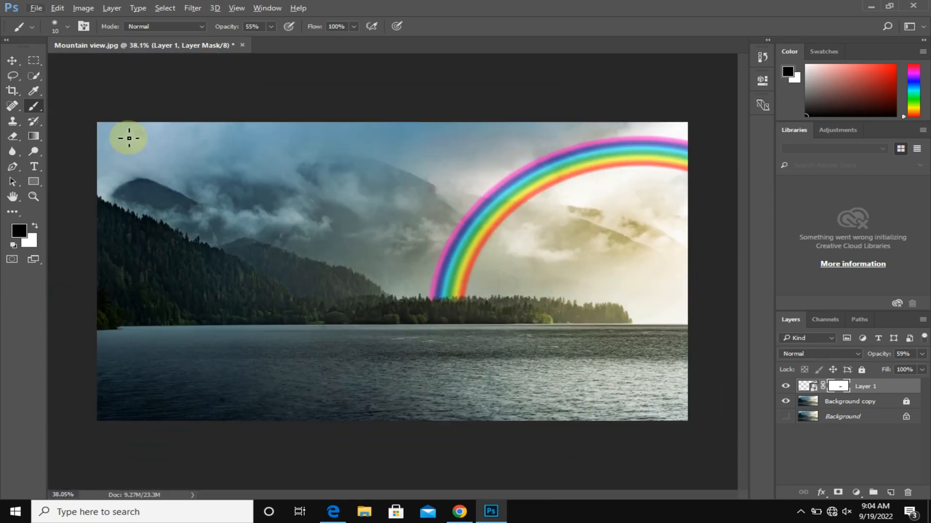
# Step: Apply a Gaussian Blur with a radius of 37.4 pixels to the rainbow on Layer 1
pyautogui.click(14, 61)
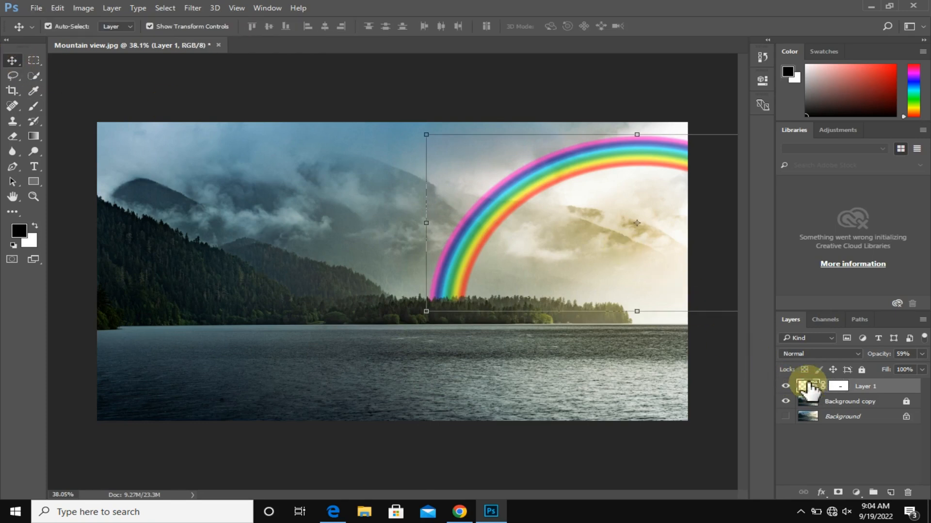
pyautogui.click(192, 8)
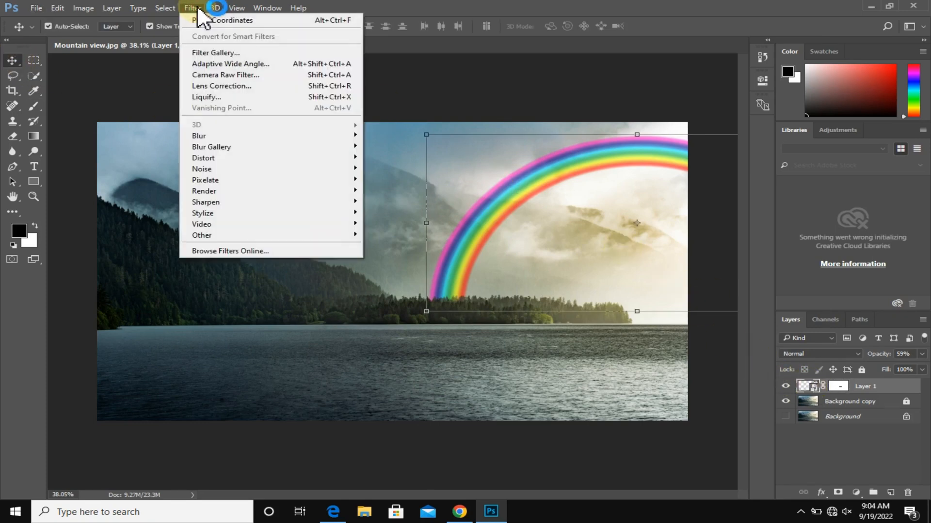
pyautogui.moveTo(252, 136)
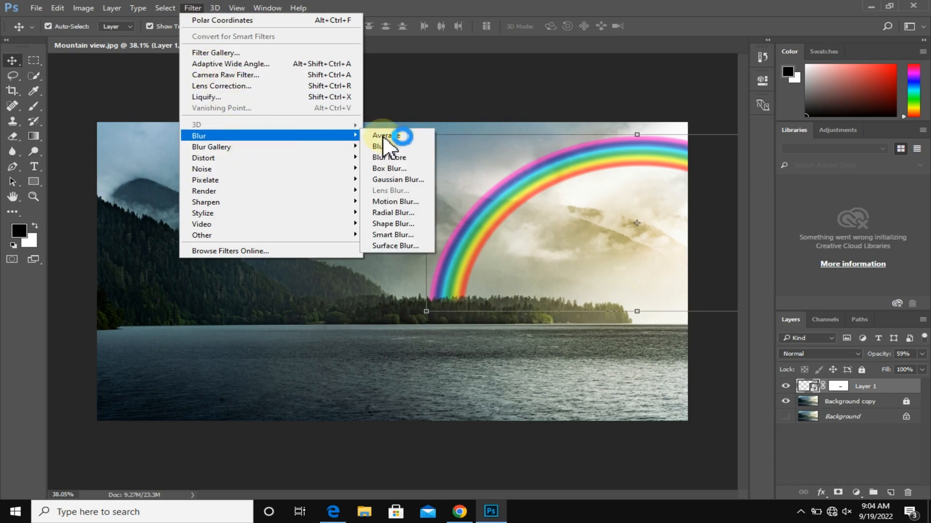
pyautogui.click(388, 183)
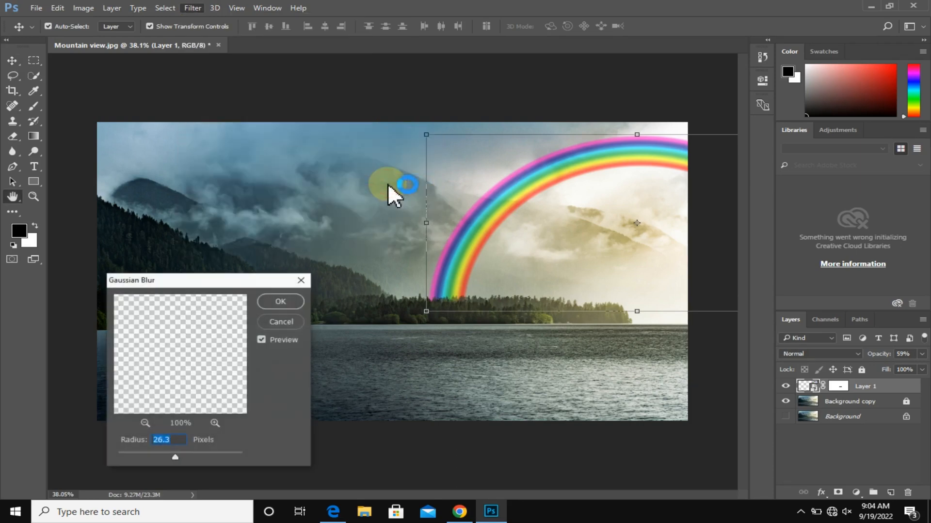
pyautogui.moveTo(234, 277); pyautogui.dragTo(254, 229)
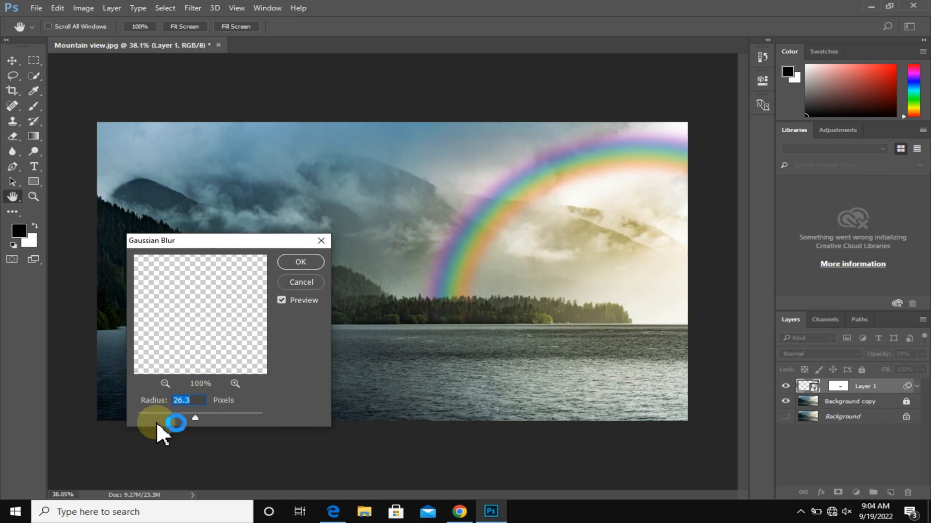
pyautogui.moveTo(189, 418); pyautogui.dragTo(199, 417)
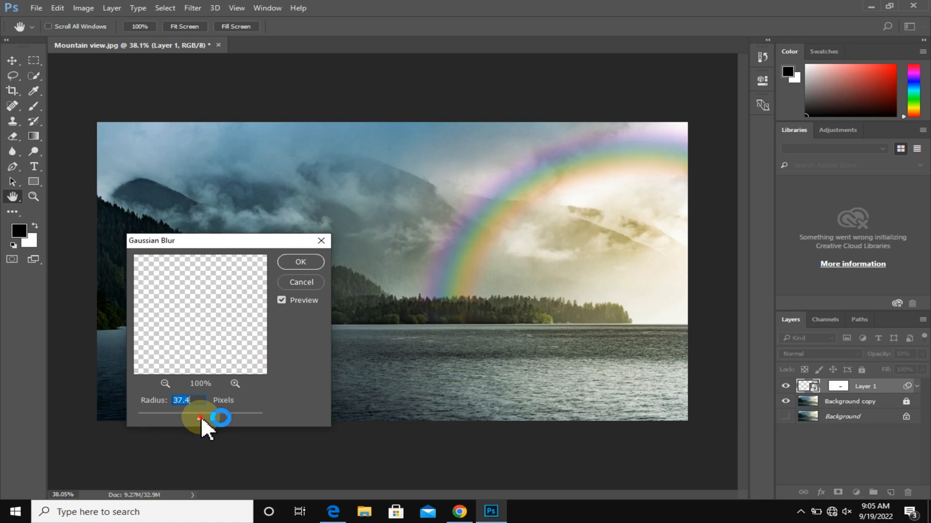
pyautogui.click(301, 261)
pyautogui.press('v')
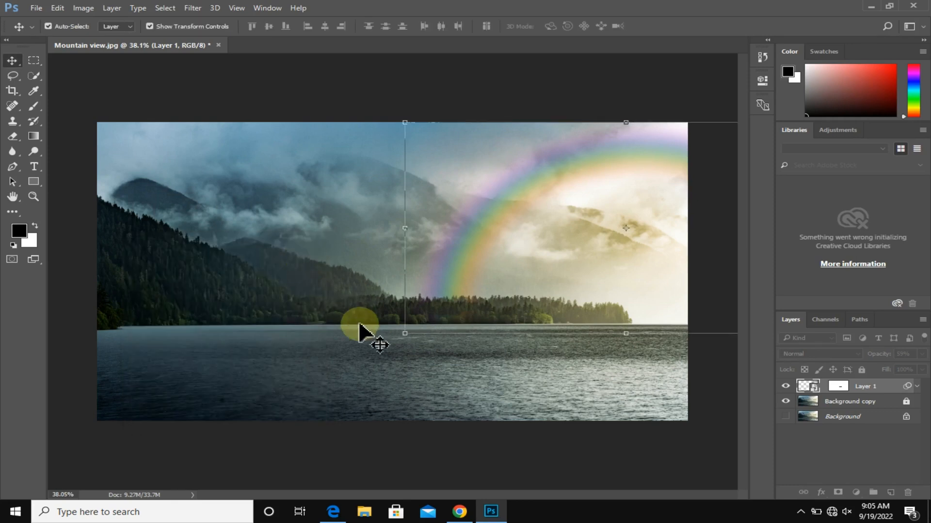
# Step: Paint out the blurred rainbow's colour spill over the trees on Layer 1's mask, using a 61 px black brush at 55% opacity
pyautogui.scroll(5, 411, 353)
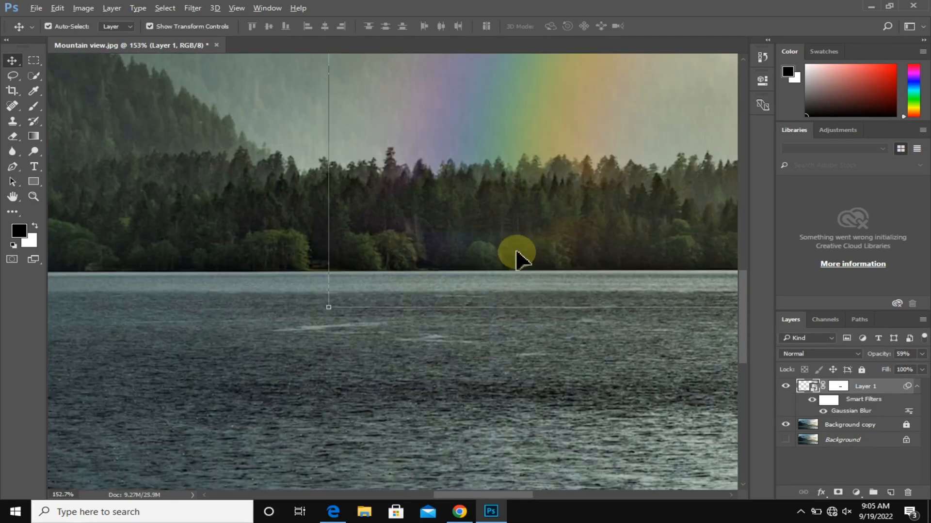
pyautogui.scroll(2, 511, 252)
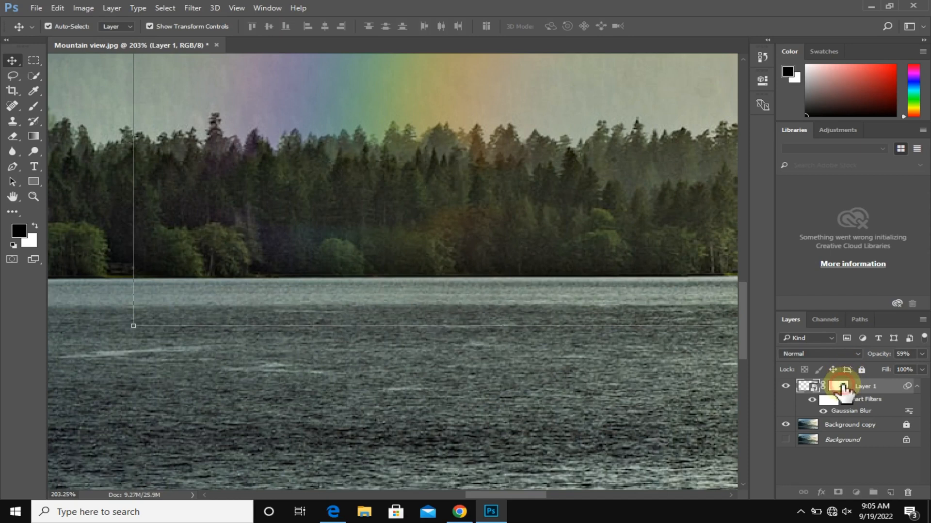
pyautogui.click(840, 386)
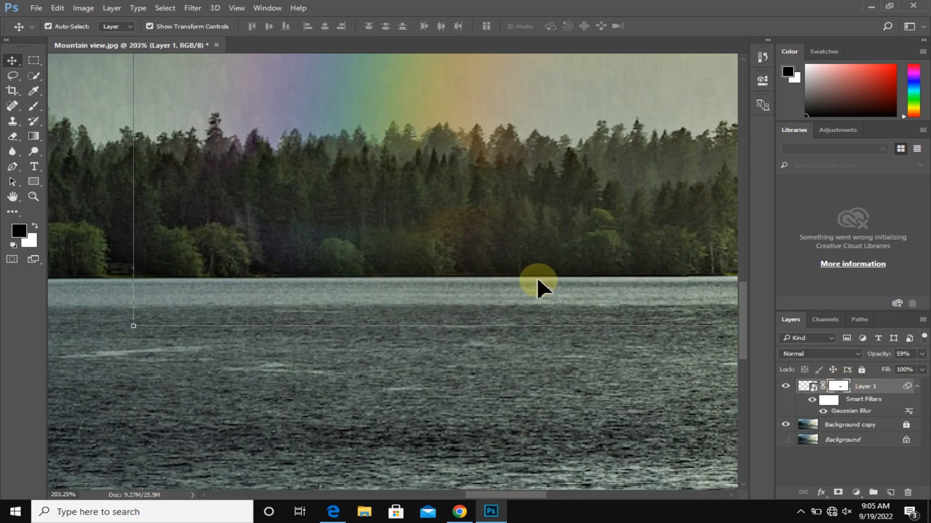
pyautogui.click(30, 106)
pyautogui.keyDown('alt'); pyautogui.rightClick(330, 220); pyautogui.keyUp('alt')
pyautogui.keyDown('alt'); pyautogui.rightClick(297, 211); pyautogui.keyUp('alt')
pyautogui.moveTo(231, 234)
pyautogui.mouseDown()
pyautogui.moveTo(384, 236)
pyautogui.moveTo(358, 231)
pyautogui.moveTo(374, 215)
pyautogui.moveTo(262, 218)
pyautogui.moveTo(405, 197)
pyautogui.moveTo(396, 202)
pyautogui.moveTo(450, 233)
pyautogui.moveTo(255, 205)
pyautogui.moveTo(215, 188)
pyautogui.moveTo(343, 195)
pyautogui.moveTo(516, 182)
pyautogui.moveTo(362, 189)
pyautogui.mouseUp()
pyautogui.scroll(5, 363, 189)
pyautogui.moveTo(222, 226)
pyautogui.mouseDown()
pyautogui.moveTo(197, 225)
pyautogui.moveTo(164, 196)
pyautogui.moveTo(160, 214)
pyautogui.moveTo(411, 281)
pyautogui.moveTo(271, 344)
pyautogui.mouseUp()
pyautogui.scroll(-5, 282, 340)
pyautogui.scroll(-5, 281, 340)
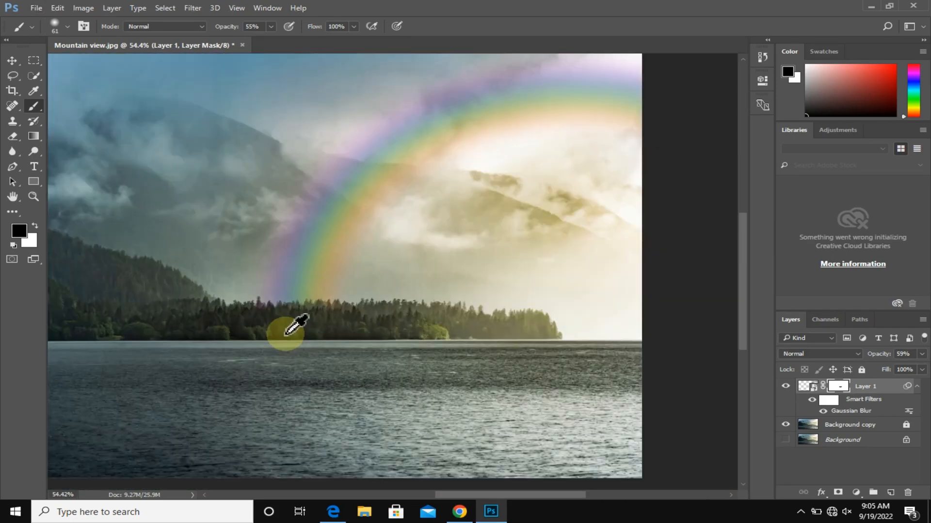
pyautogui.scroll(2, 501, 274)
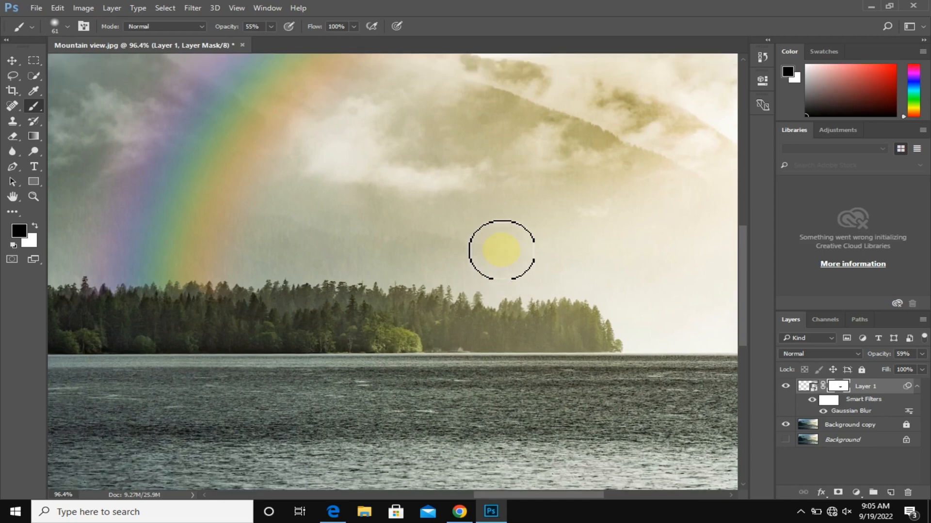
pyautogui.scroll(-4, 502, 247)
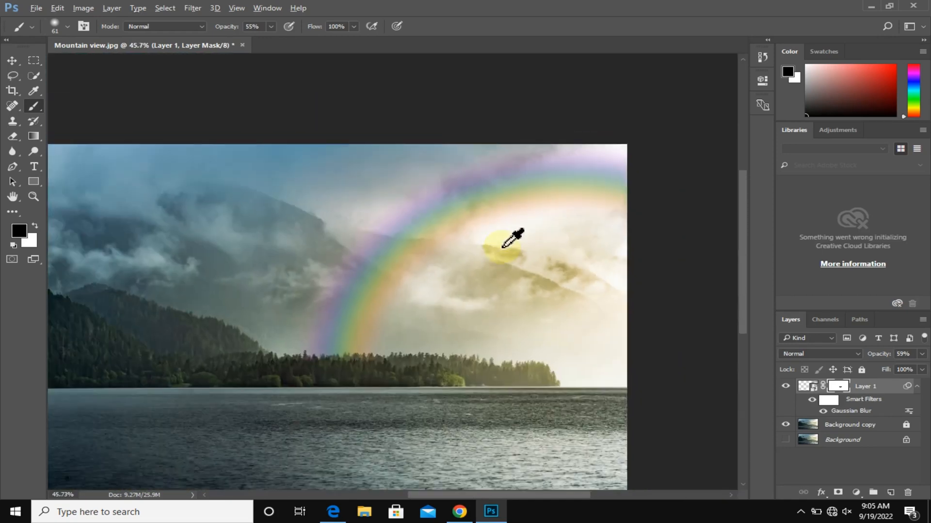
pyautogui.scroll(1, 395, 274)
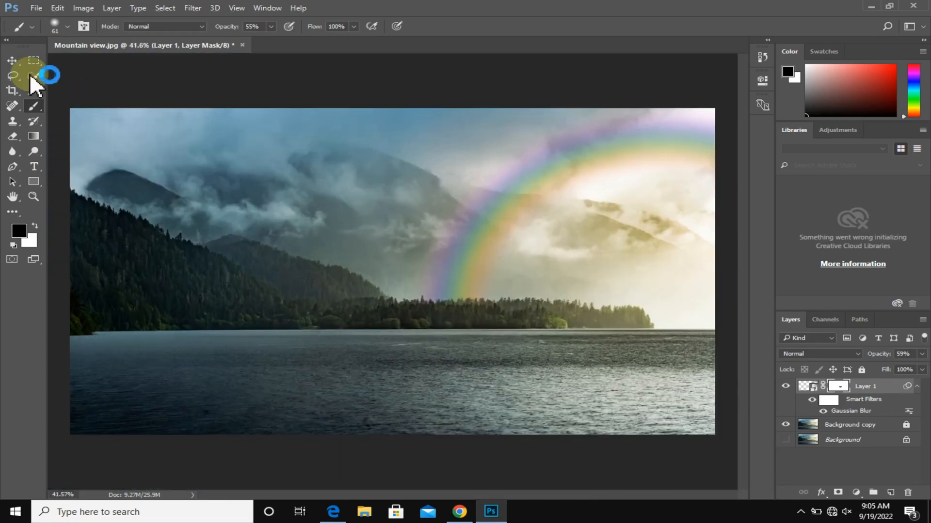
pyautogui.click(13, 63)
pyautogui.click(306, 83)
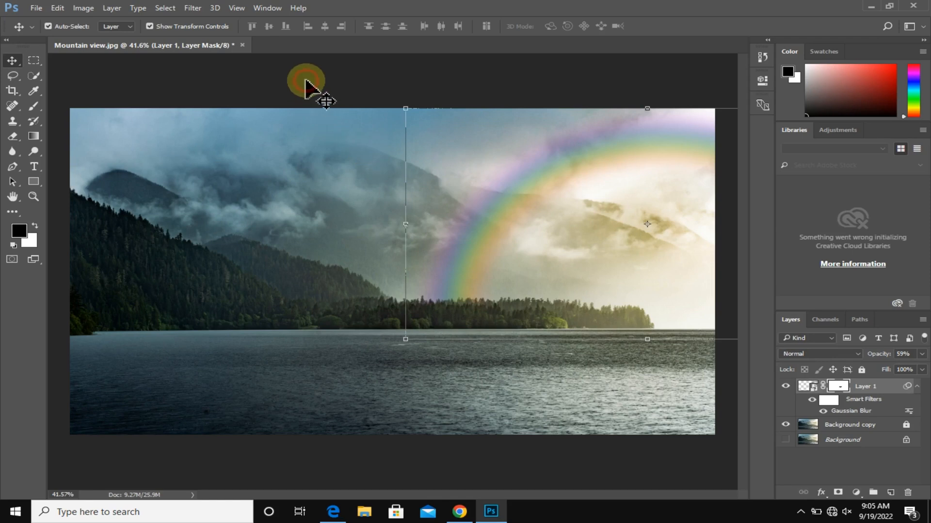